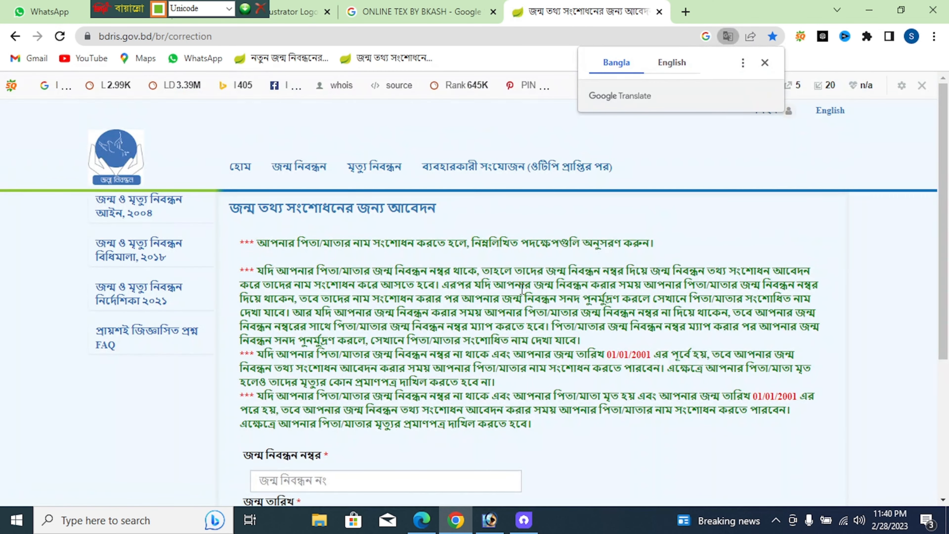
Scroll down the correction page to the registration-number and date-of-birth search form
scroll(521, 289, down, 5)
Search for the birth record using the registration number and the date of birth
click(464, 277)
click(463, 277)
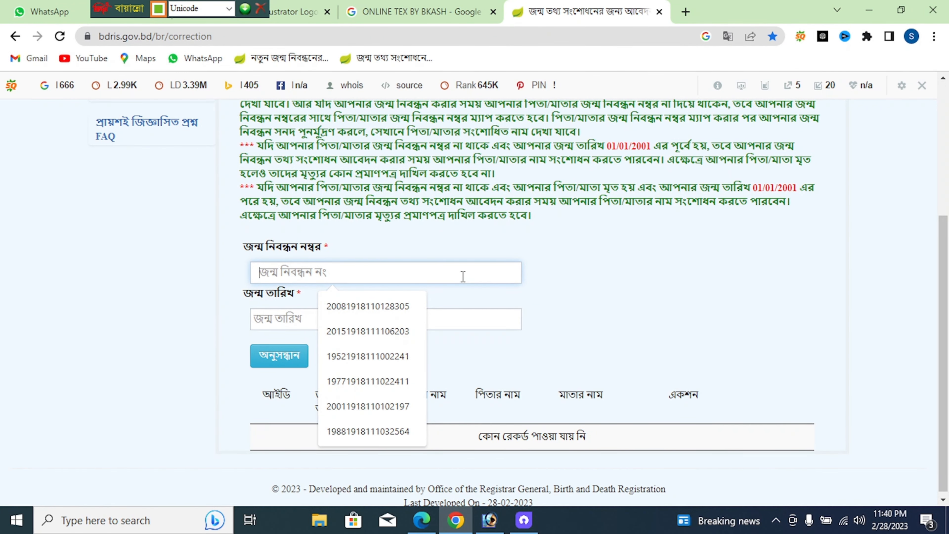
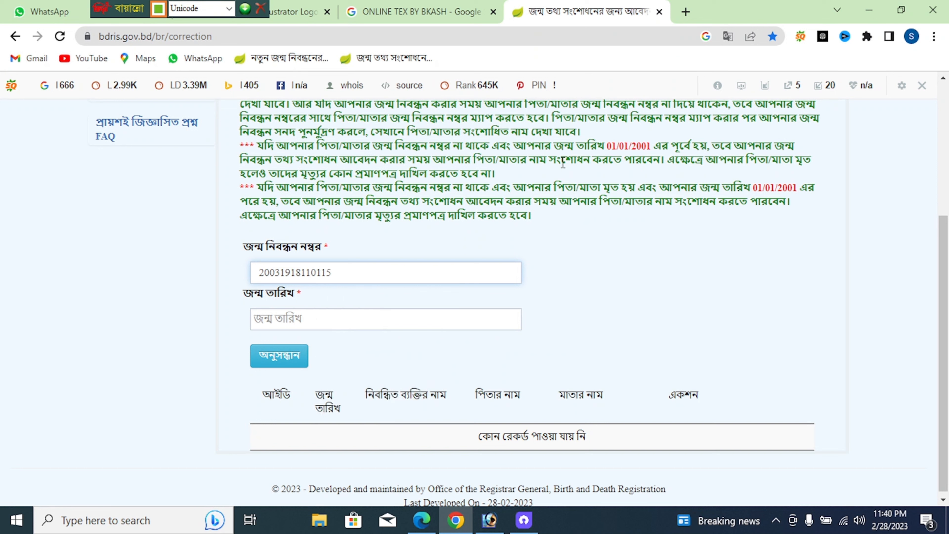
click(474, 323)
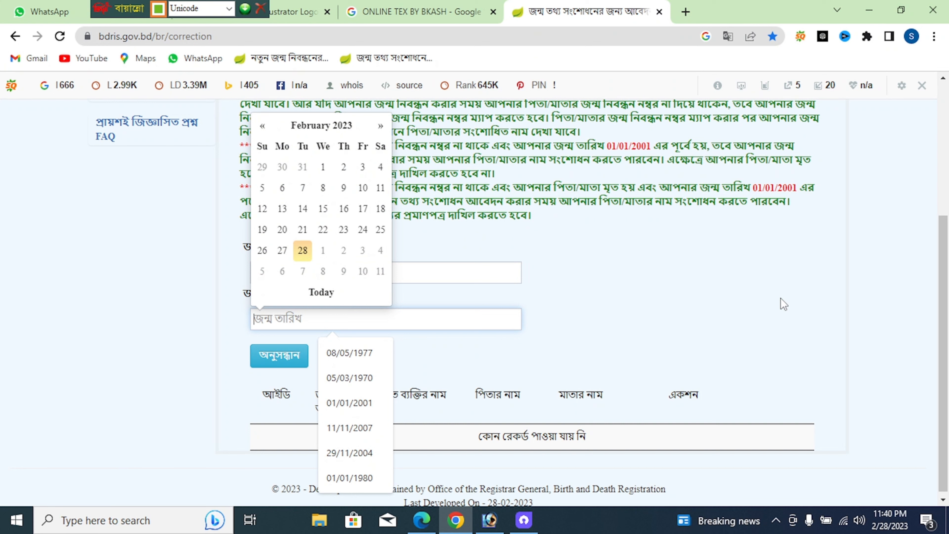
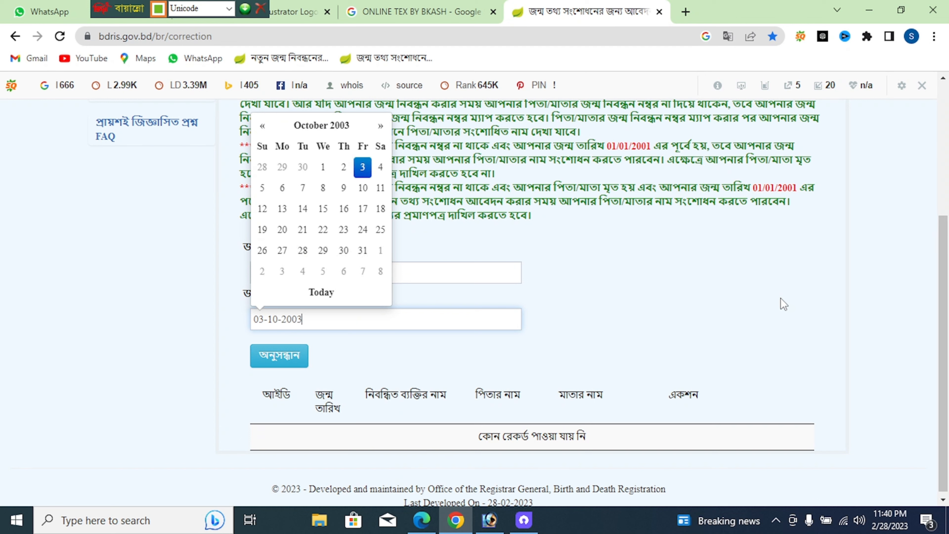
click(777, 298)
click(285, 355)
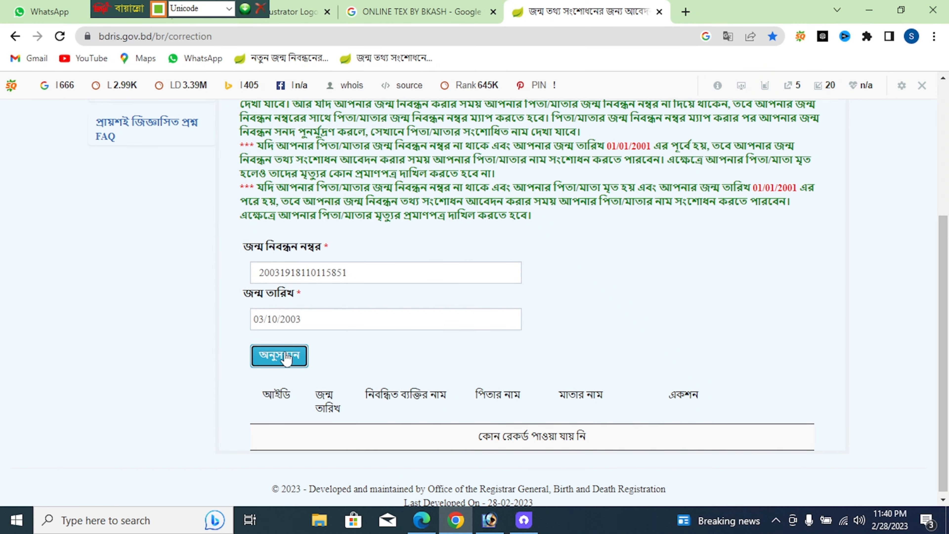
click(286, 357)
Select the found birth record for correction and confirm the choice
scroll(627, 441, down, 1)
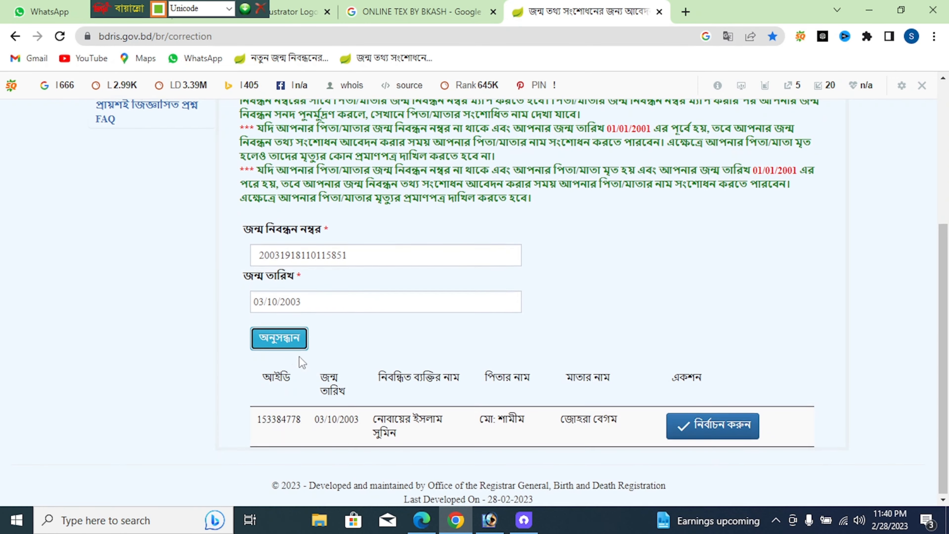
click(691, 435)
click(437, 363)
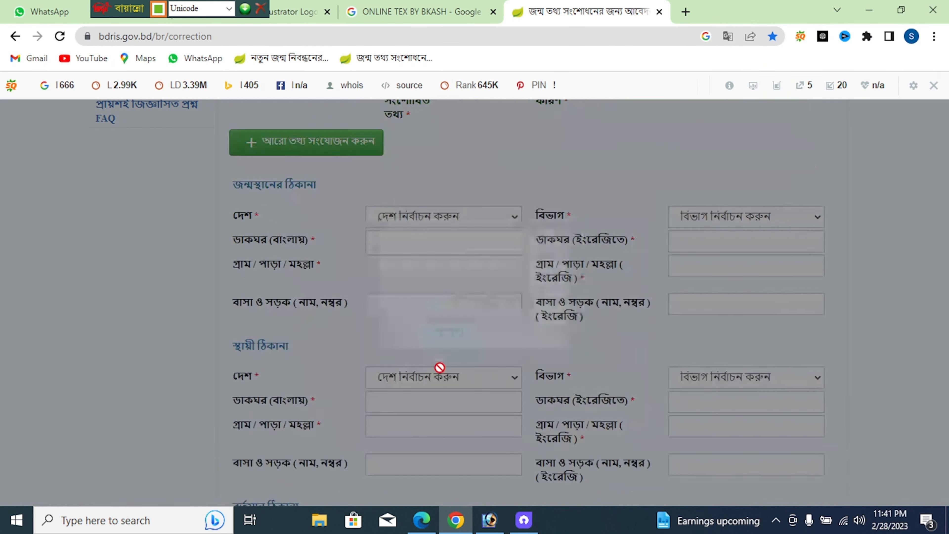
scroll(373, 311, up, 5)
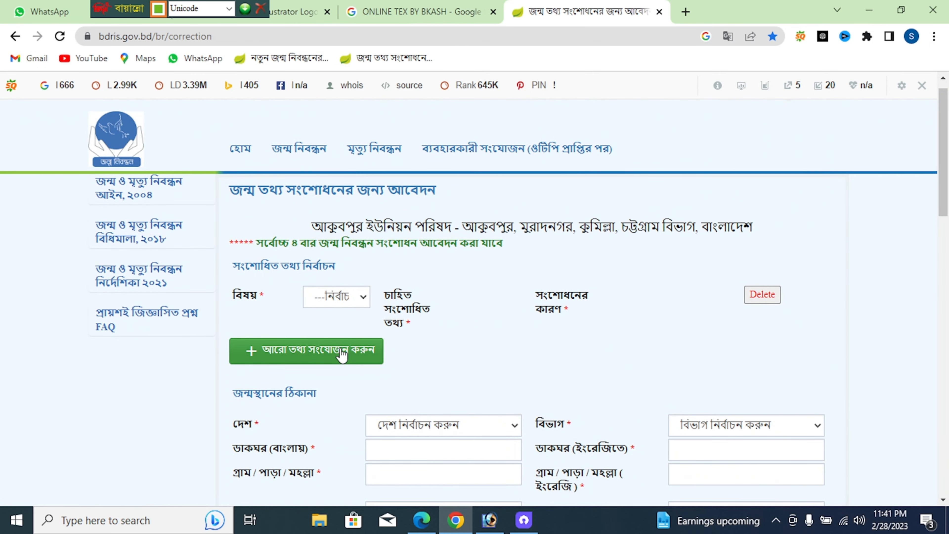
scroll(341, 356, down, 15)
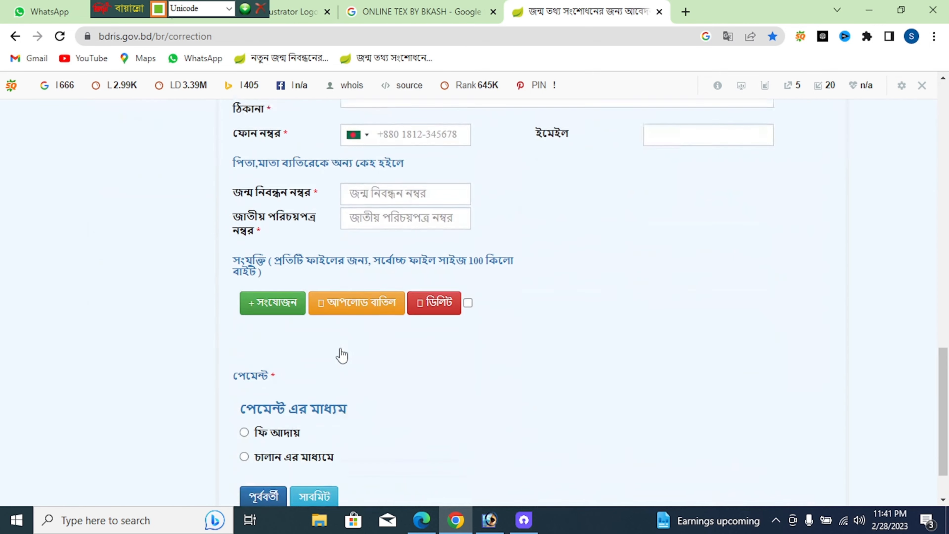
scroll(341, 355, up, 7)
scroll(341, 355, up, 10)
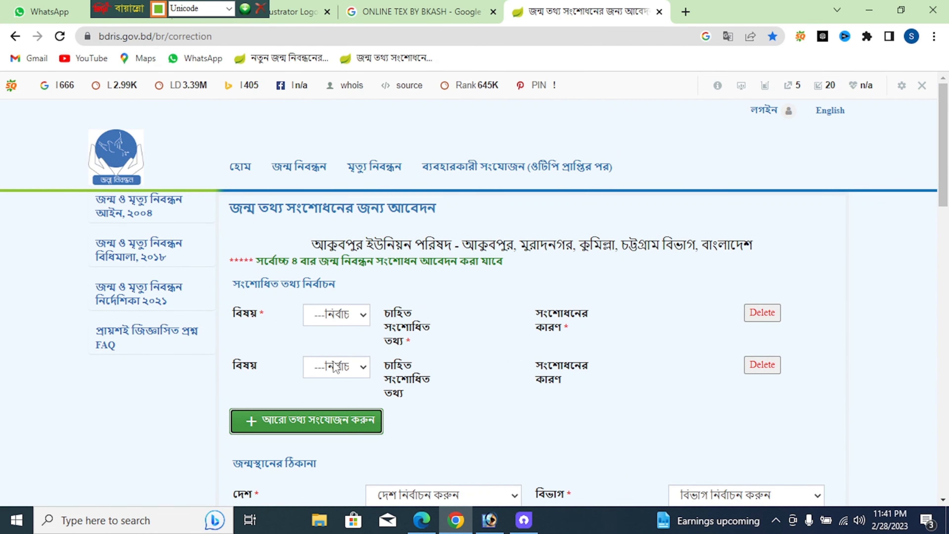
scroll(337, 368, down, 4)
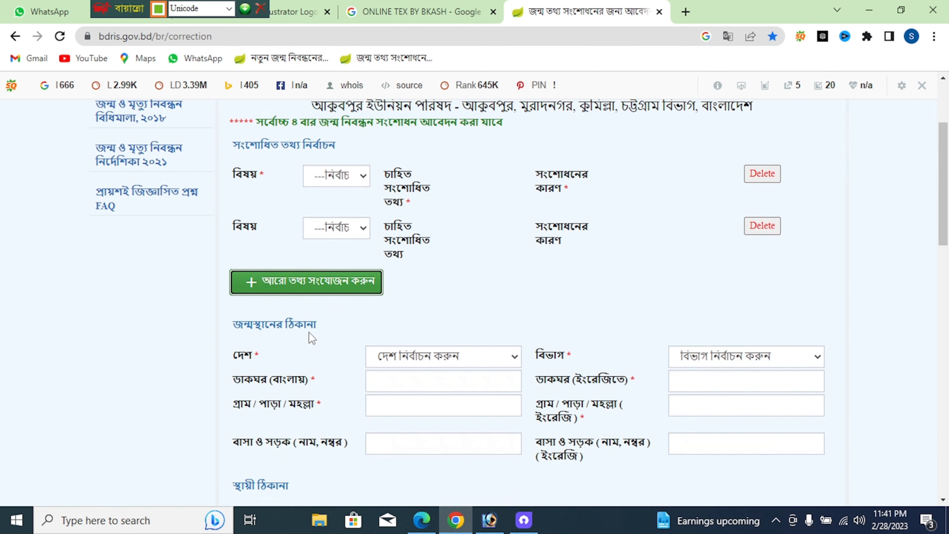
Add six more blank correction-subject rows to the form
click(308, 295)
click(300, 342)
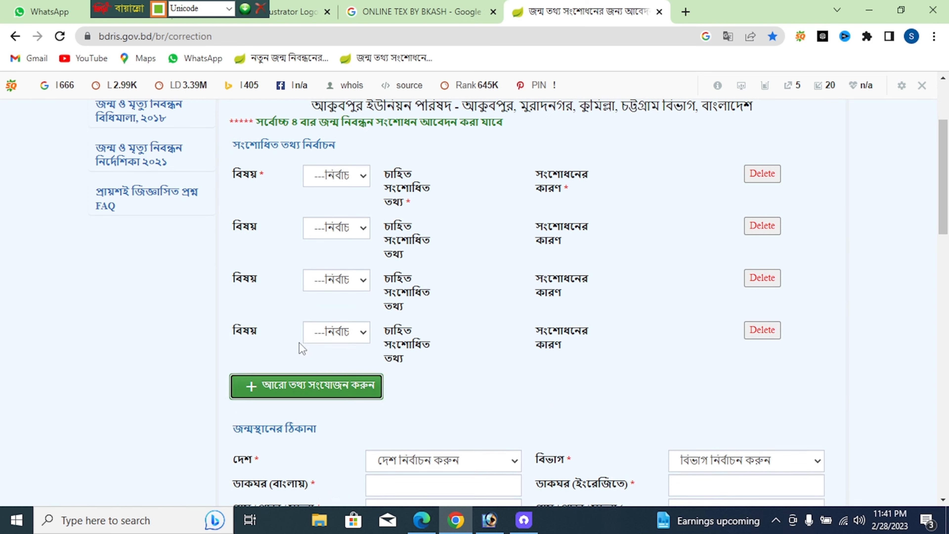
click(302, 395)
scroll(297, 397, down, 6)
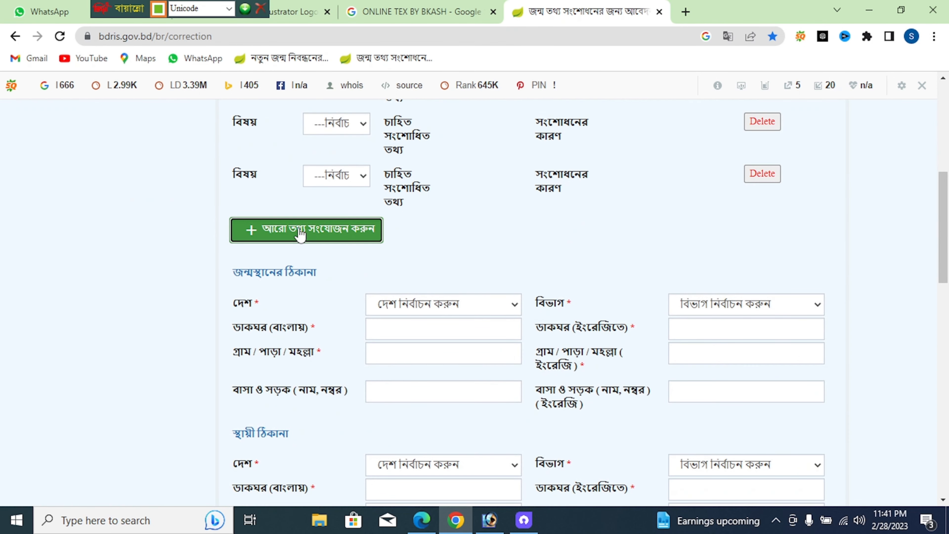
click(297, 233)
click(299, 288)
click(298, 337)
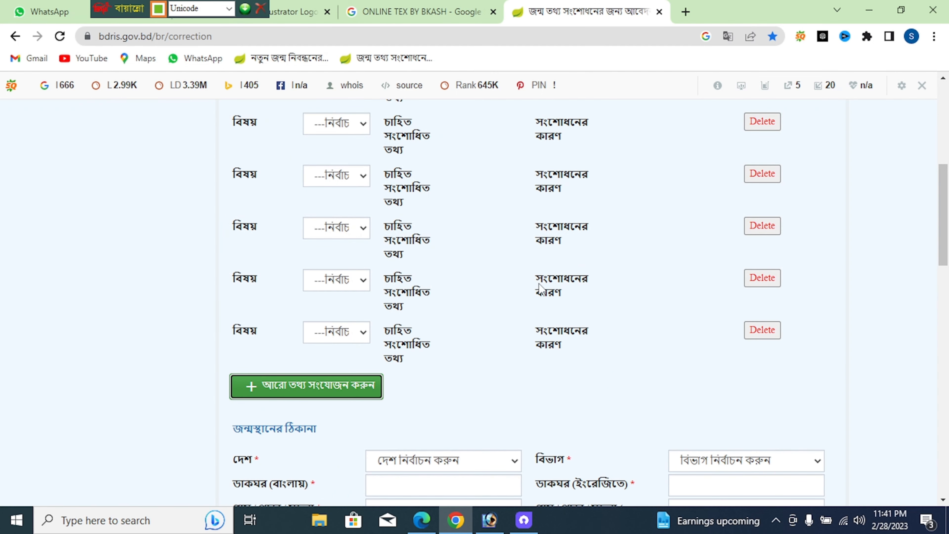
key(ctrl+plus)
key(ctrl+plus)
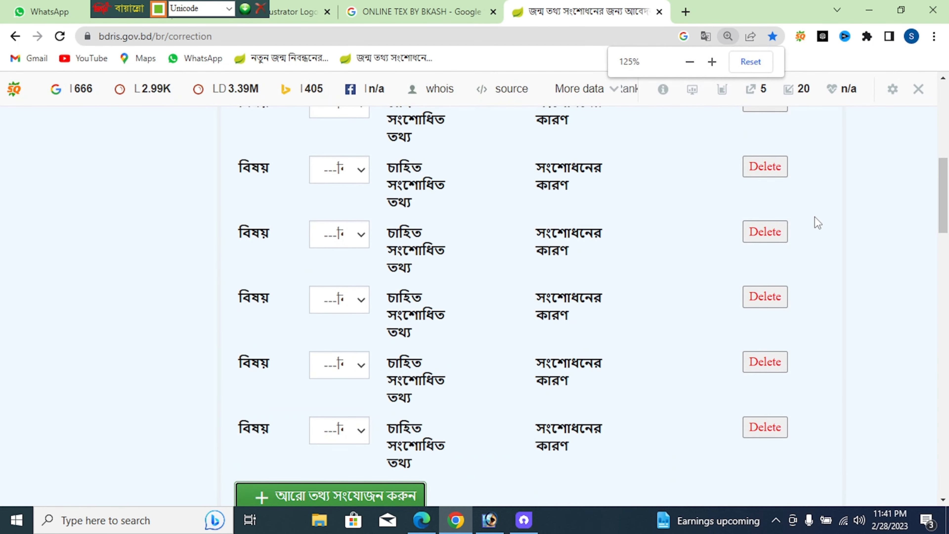
key(ctrl+minus)
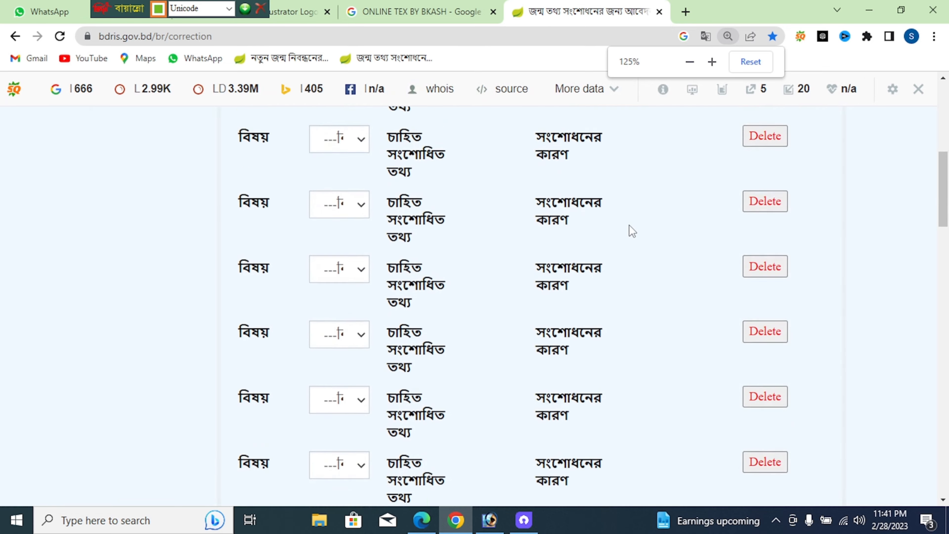
scroll(432, 238, up, 5)
Set the first four row subjects: Bangla name, father's and mother's names, and English name
click(346, 253)
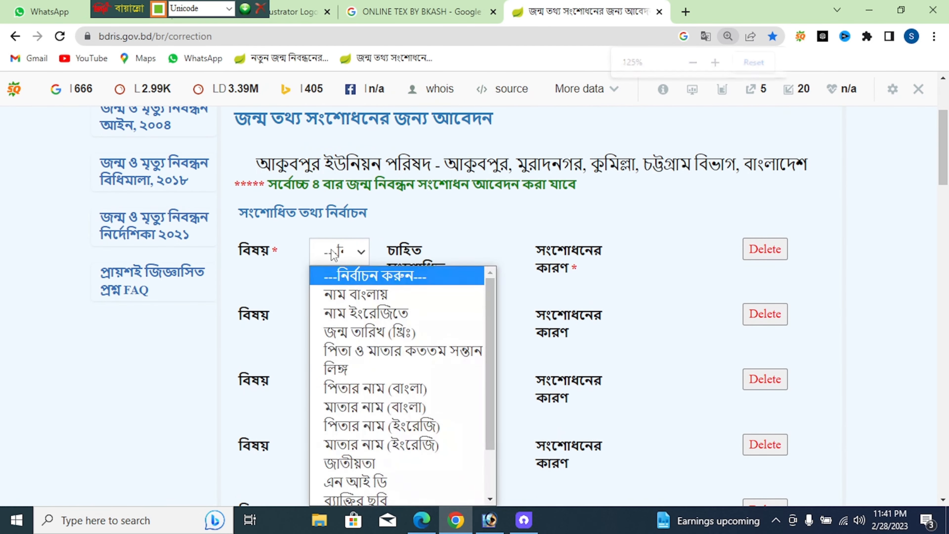
click(332, 292)
scroll(335, 273, down, 1)
scroll(334, 270, down, 2)
click(352, 181)
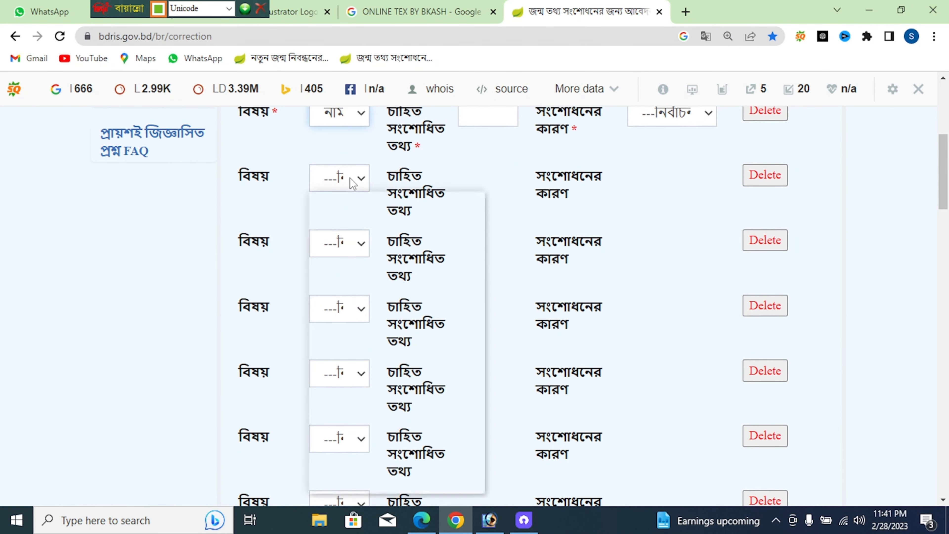
click(363, 315)
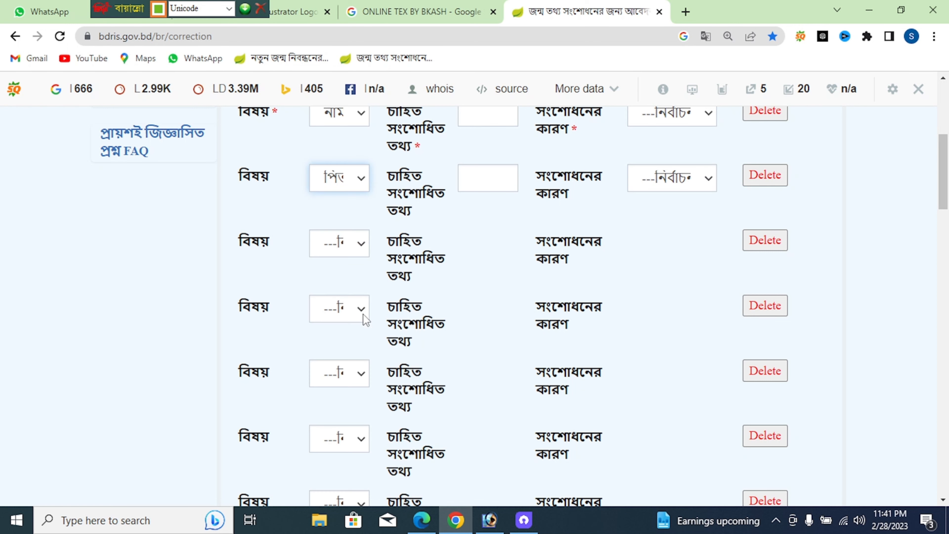
click(343, 251)
click(363, 405)
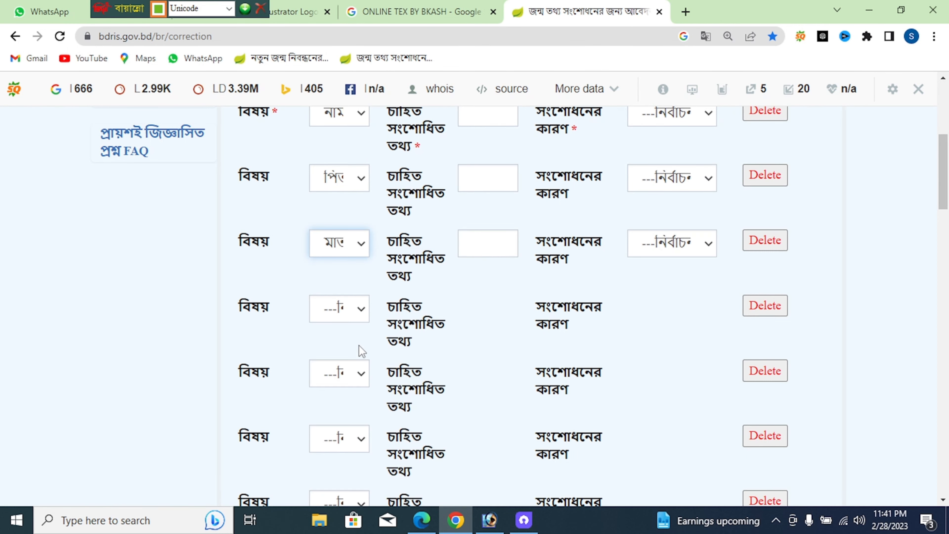
scroll(358, 345, down, 2)
click(343, 239)
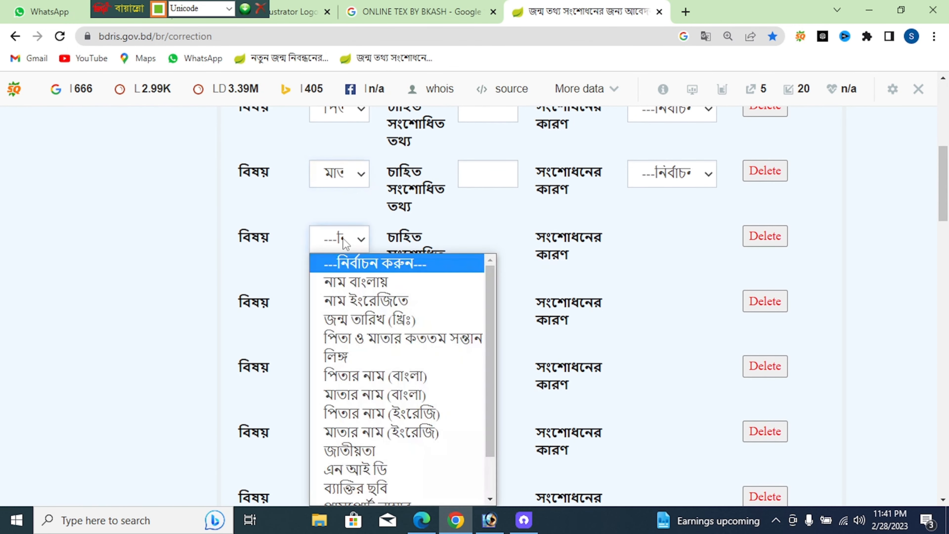
click(346, 301)
Set the remaining subjects: English father's and mother's names, birth order, and gender
click(347, 303)
scroll(368, 206, down, 1)
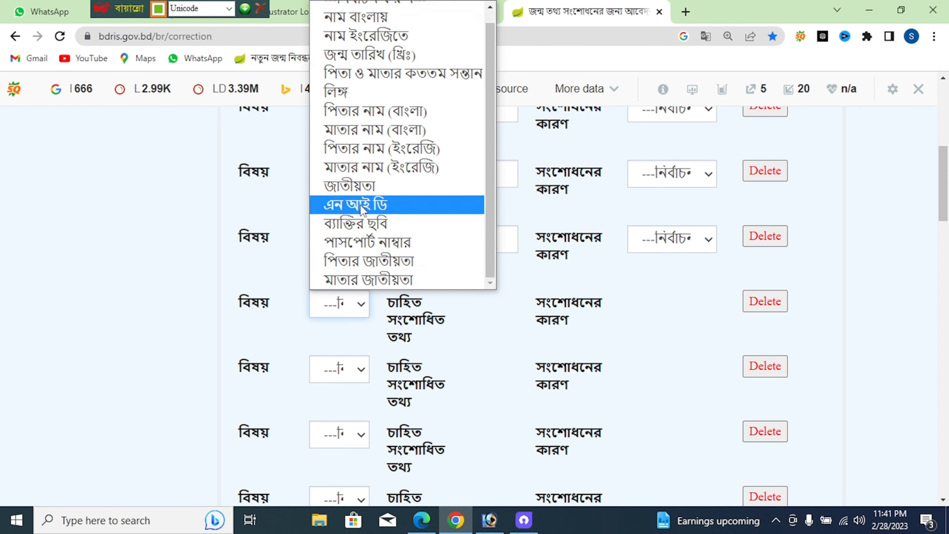
click(367, 156)
scroll(360, 203, down, 4)
click(360, 230)
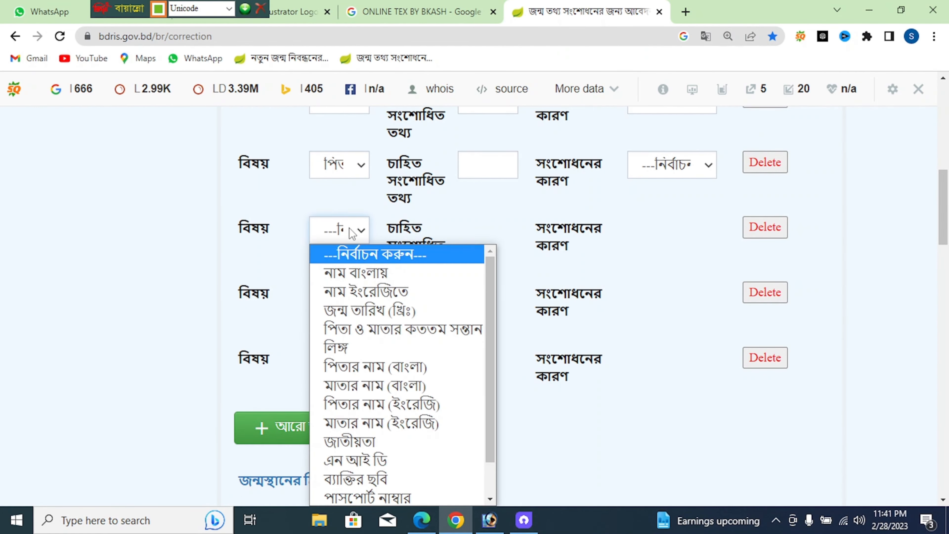
click(357, 417)
click(358, 307)
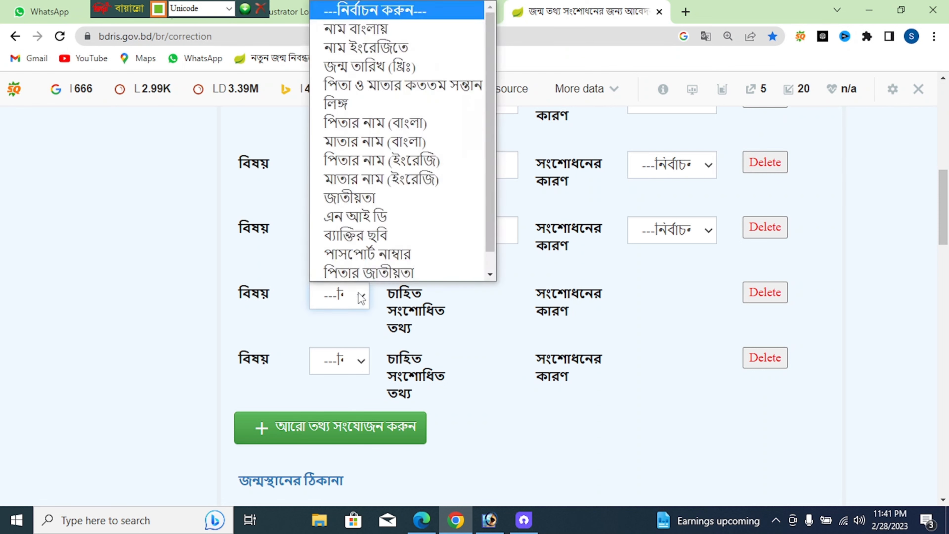
click(410, 83)
click(358, 365)
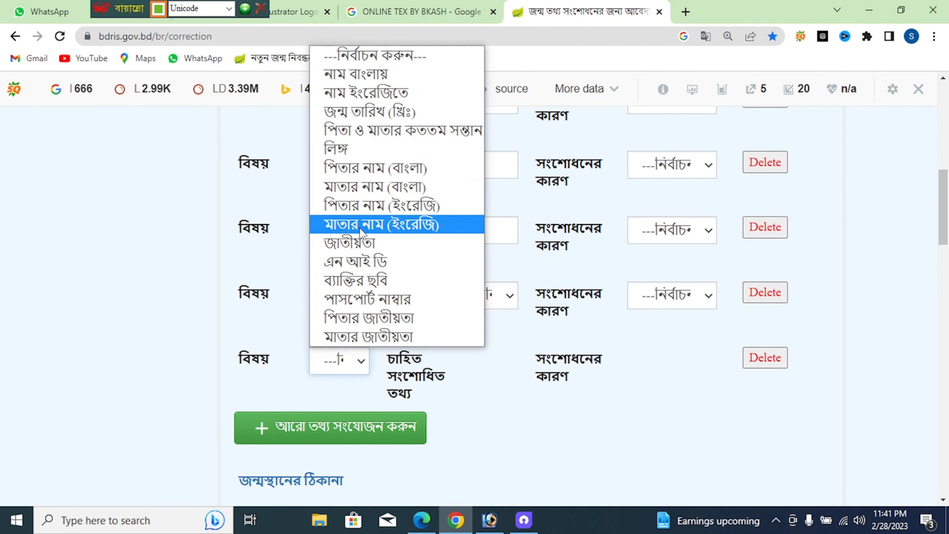
click(378, 147)
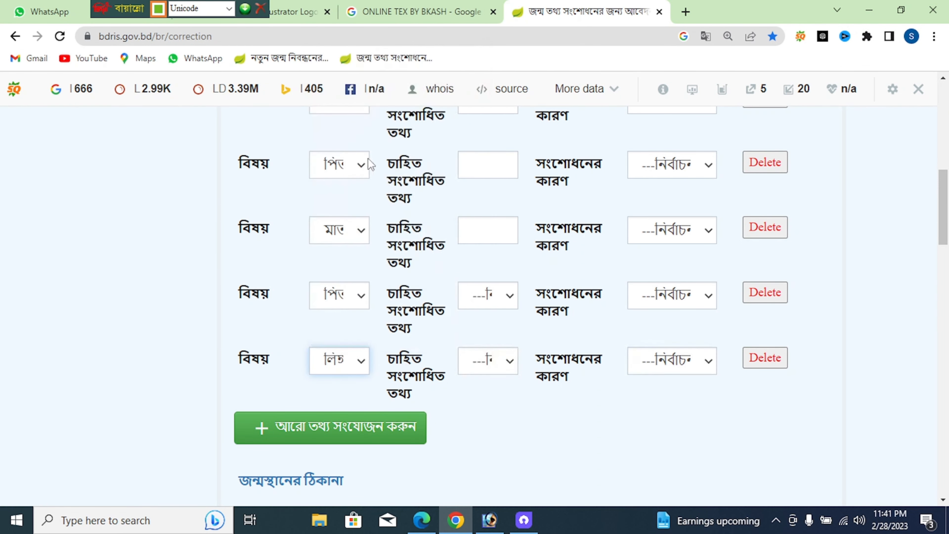
Set the birth order value to ১ and the corrected gender to Male
click(475, 299)
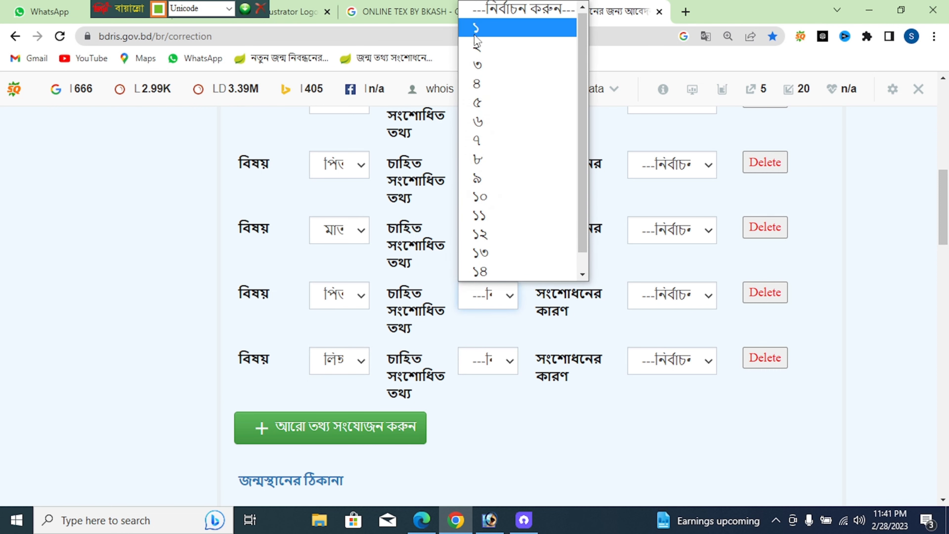
click(482, 26)
scroll(480, 299, down, 2)
click(478, 296)
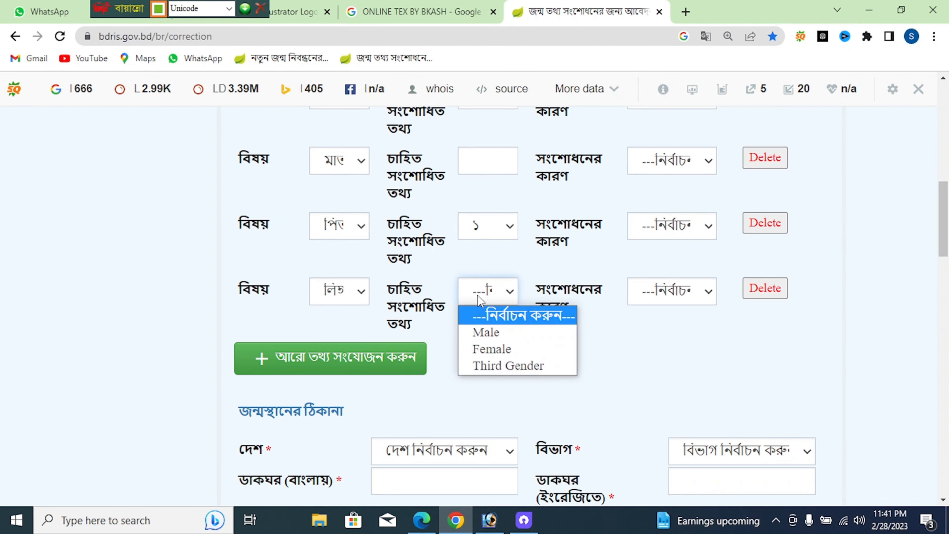
click(478, 331)
Choose reason পূর্বে ইংরেজীতে ছিল না for the gender, birth-order, mother and father rows
scroll(650, 318, up, 2)
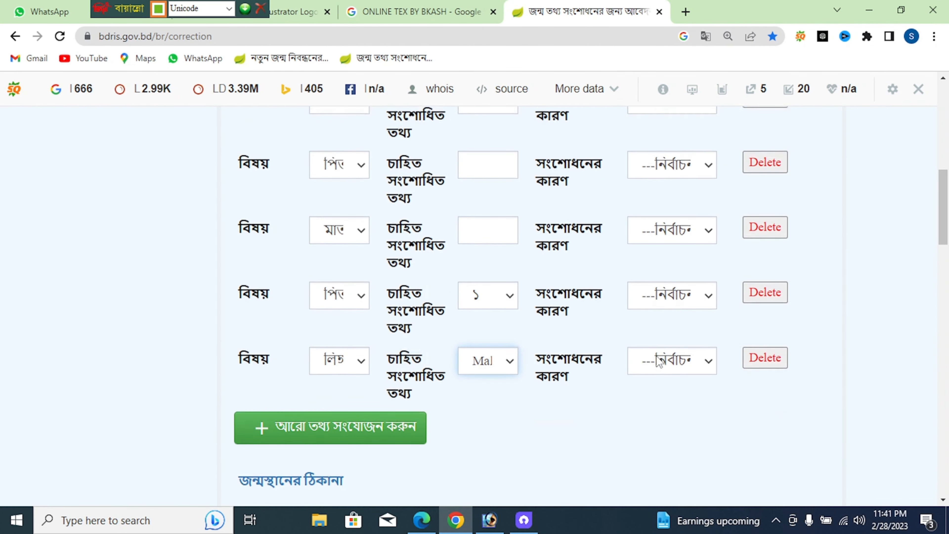
click(658, 361)
click(673, 281)
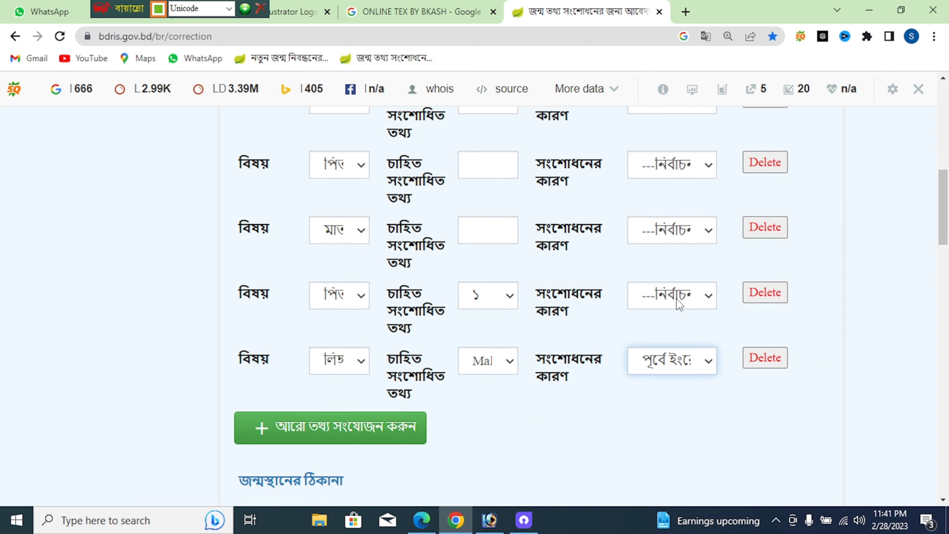
click(676, 297)
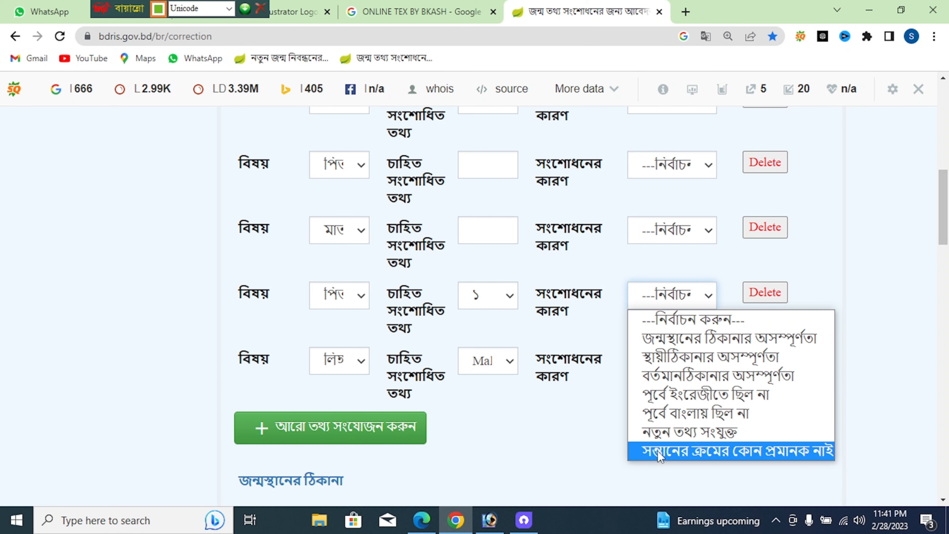
click(667, 395)
scroll(659, 329, up, 2)
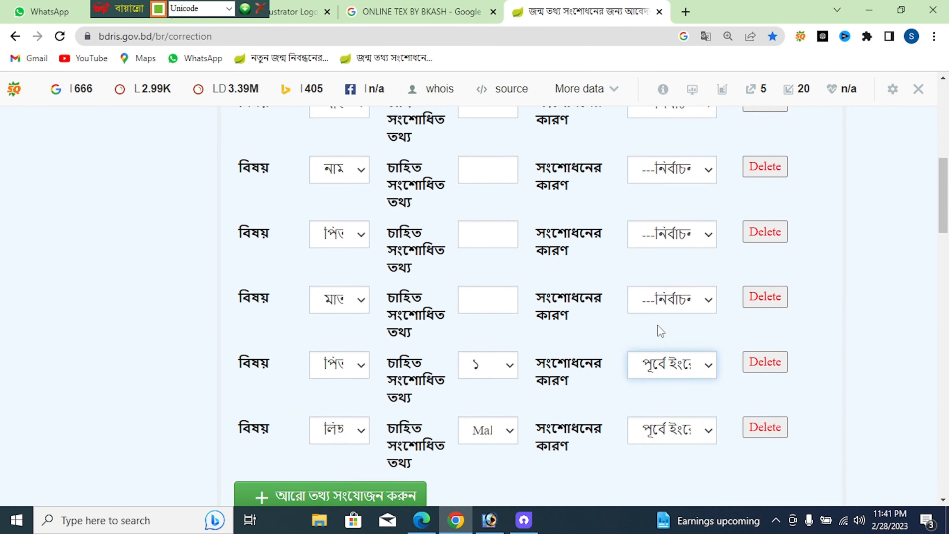
click(658, 308)
click(667, 396)
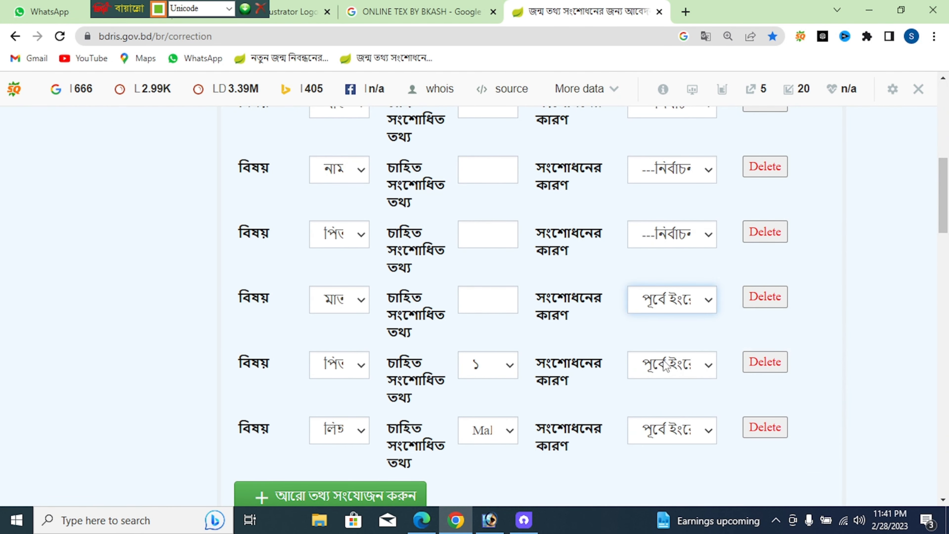
click(661, 243)
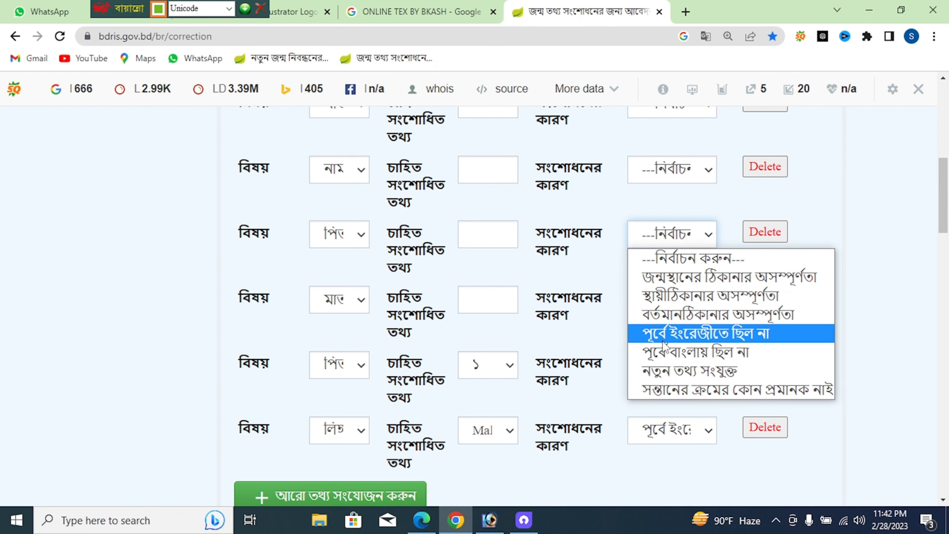
click(664, 353)
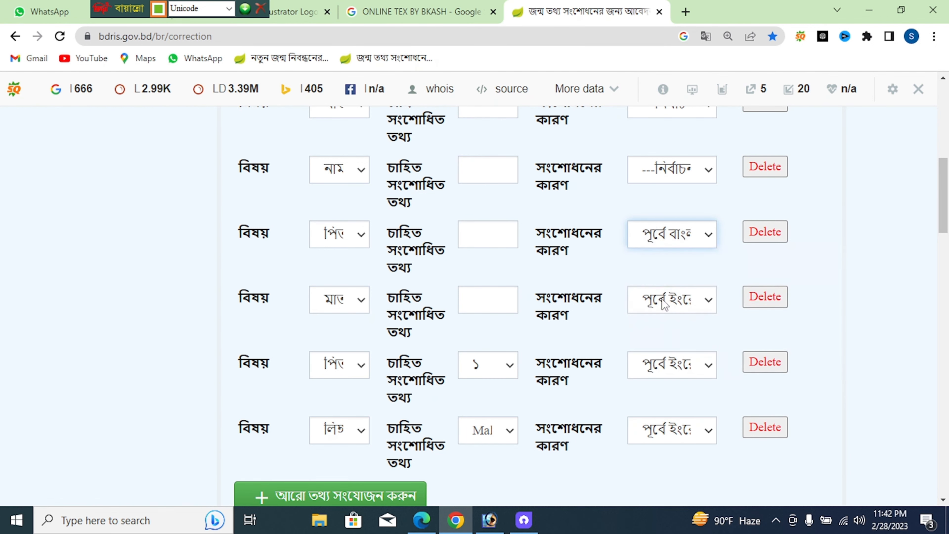
click(661, 245)
click(663, 331)
Give the upper name, mother, father and first rows the same reason পূর্বে ইংরেজীতে ছিল না
scroll(661, 275, up, 2)
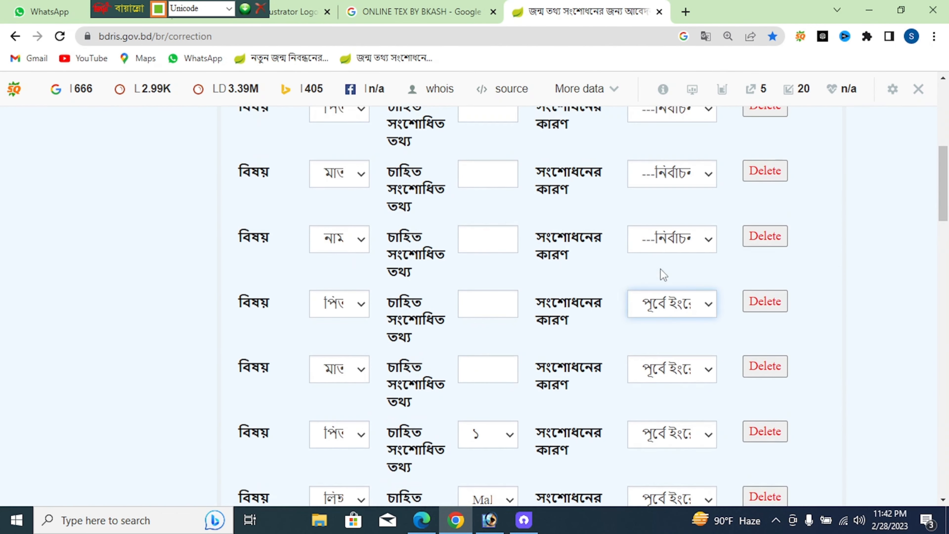
click(662, 240)
click(667, 338)
scroll(667, 325, up, 2)
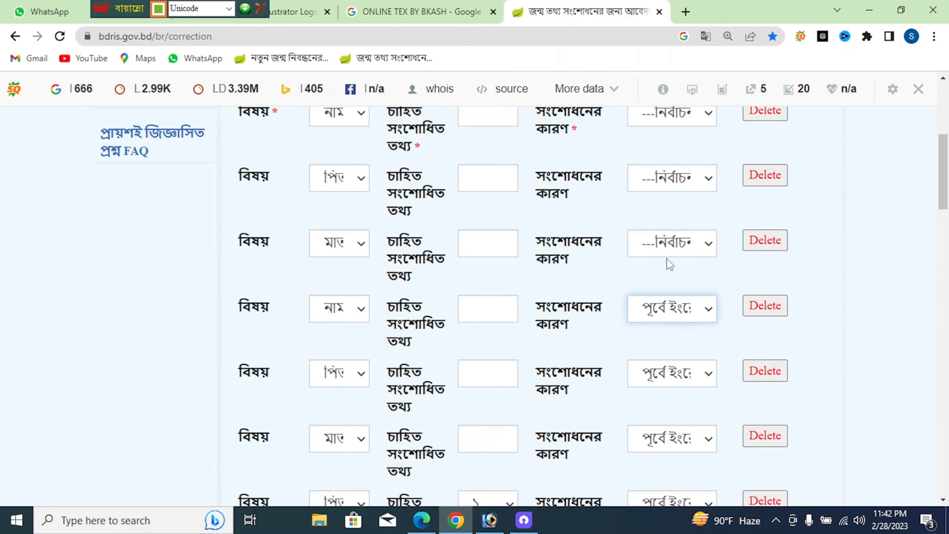
click(665, 254)
click(671, 344)
click(671, 187)
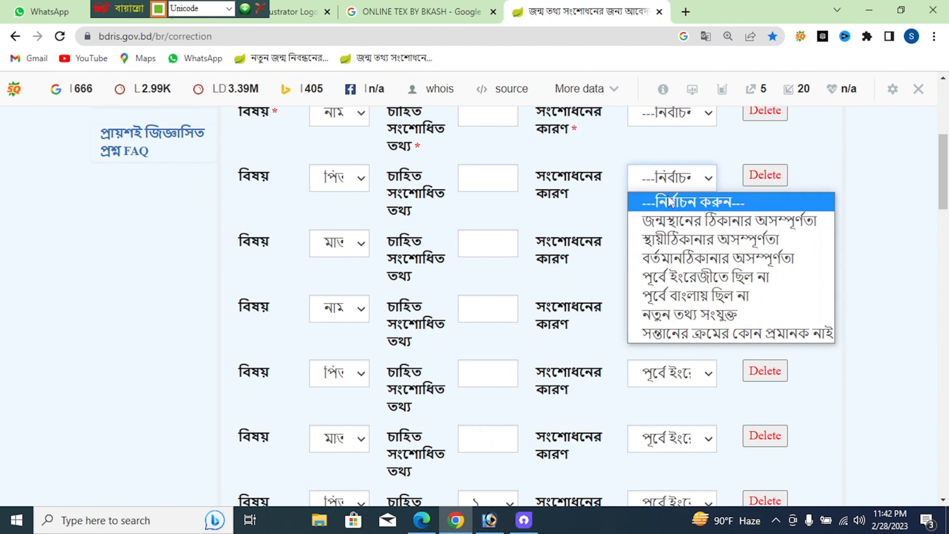
click(668, 273)
scroll(668, 273, up, 2)
click(671, 183)
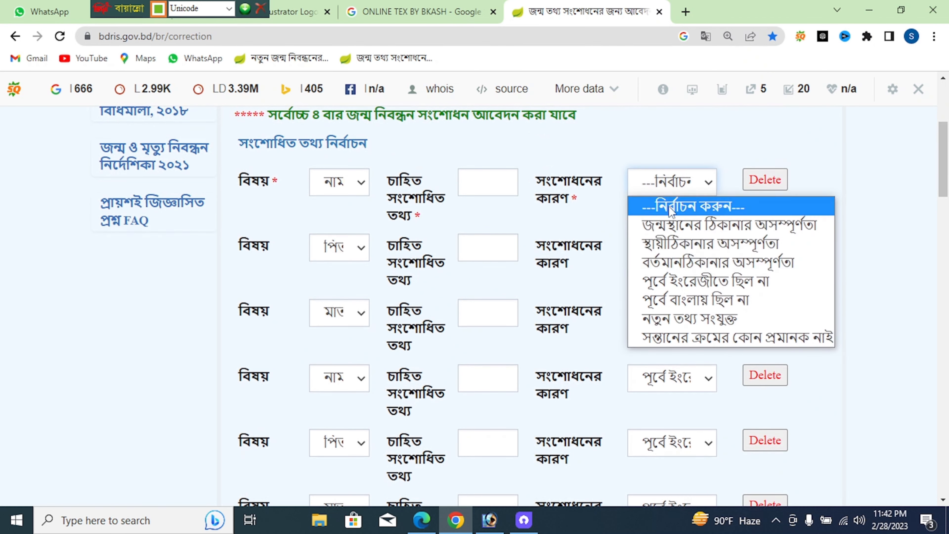
click(670, 284)
click(495, 184)
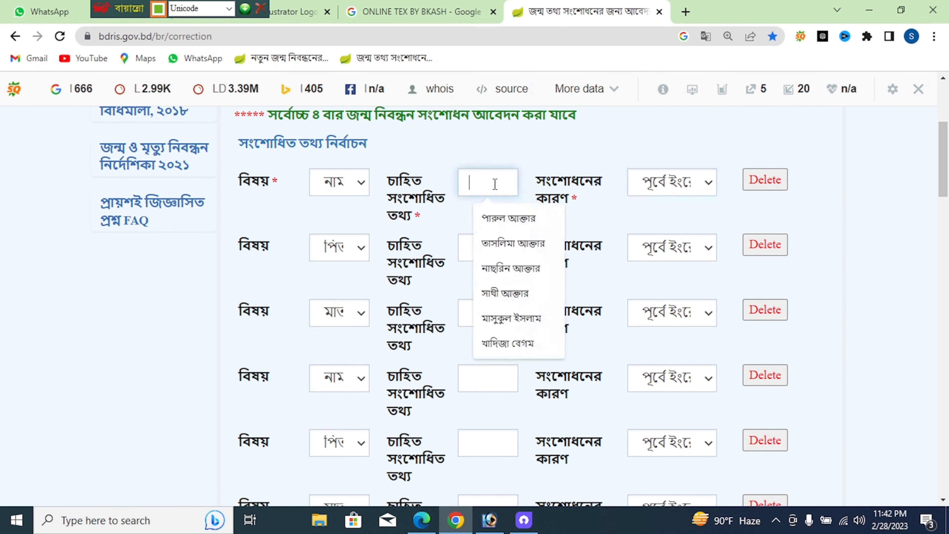
Hide the SEO toolbar for this site and type the child's corrected Bengali name
click(919, 89)
click(691, 154)
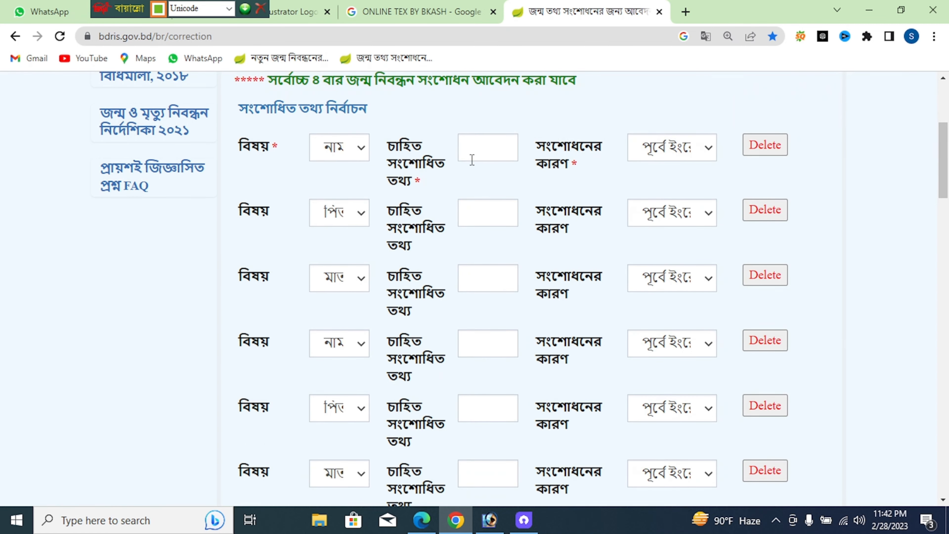
click(470, 136)
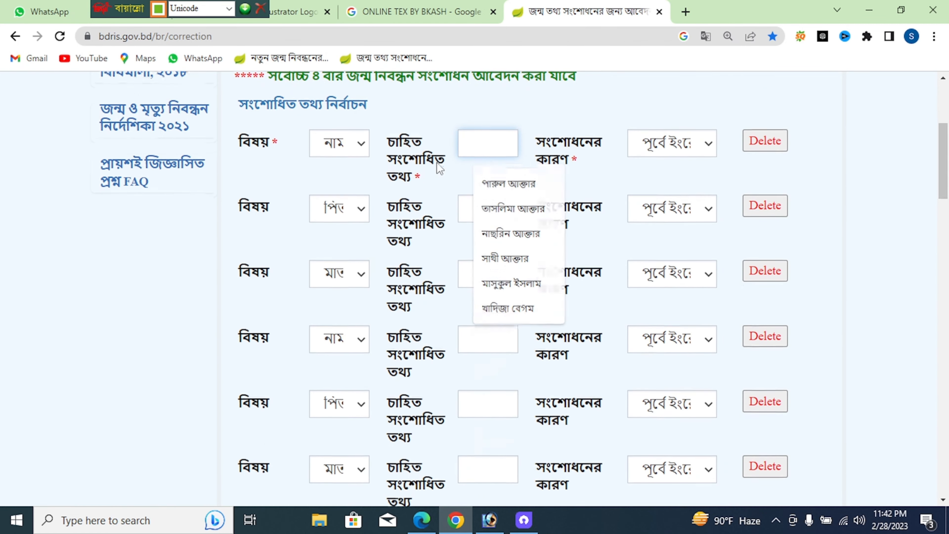
scroll(440, 168, down, 2)
scroll(440, 168, up, 2)
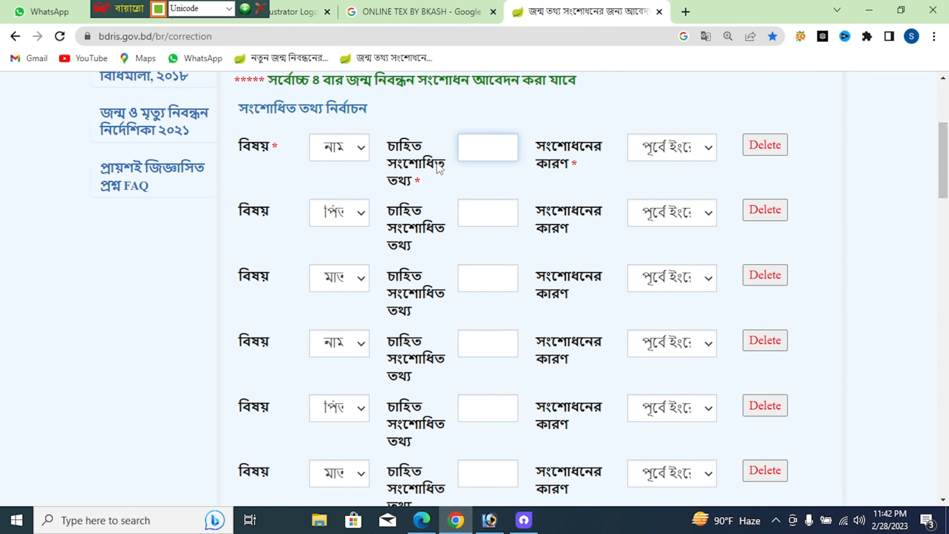
text(এনা)
key(BackSpace)
key(BackSpace)
Enter the corrected Bengali father's and mother's names, accepting the suggested mother's name
click(485, 220)
scroll(474, 220, down, 1)
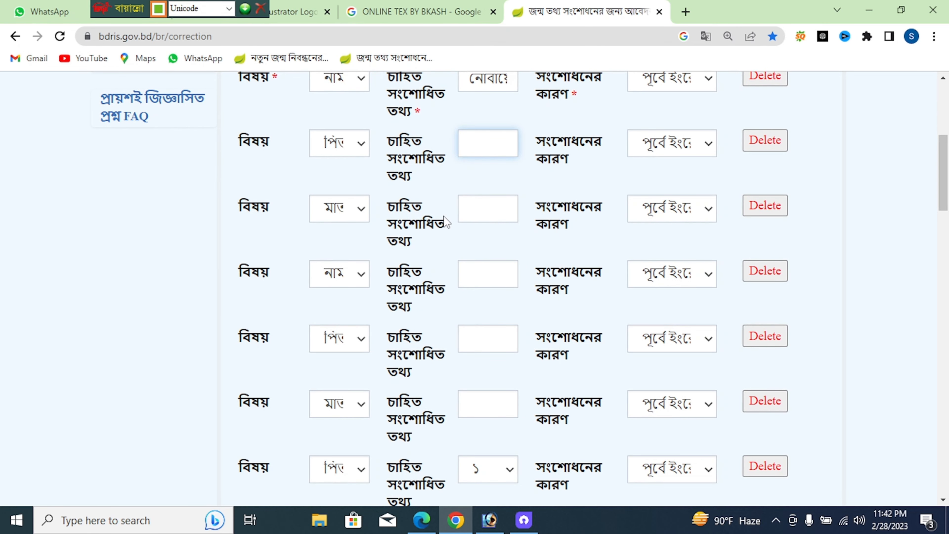
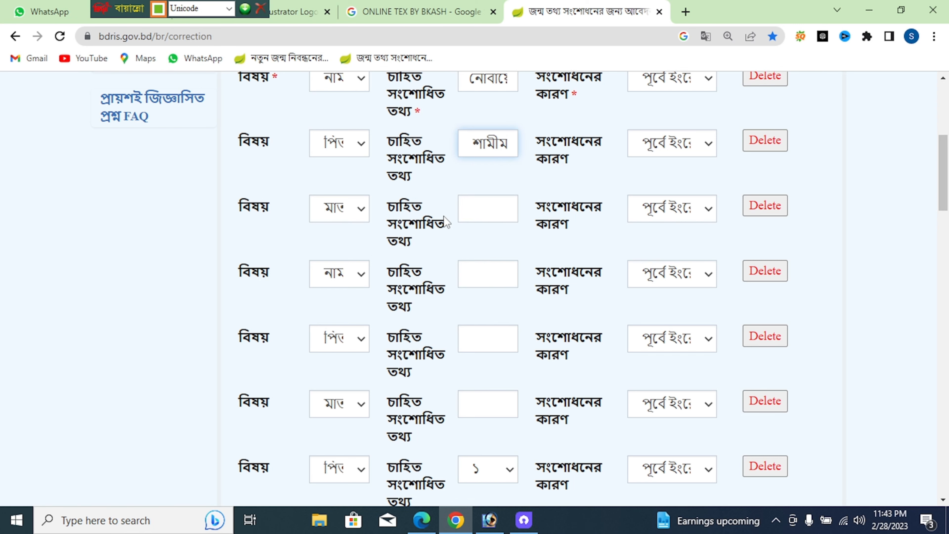
click(493, 217)
scroll(416, 204, down, 3)
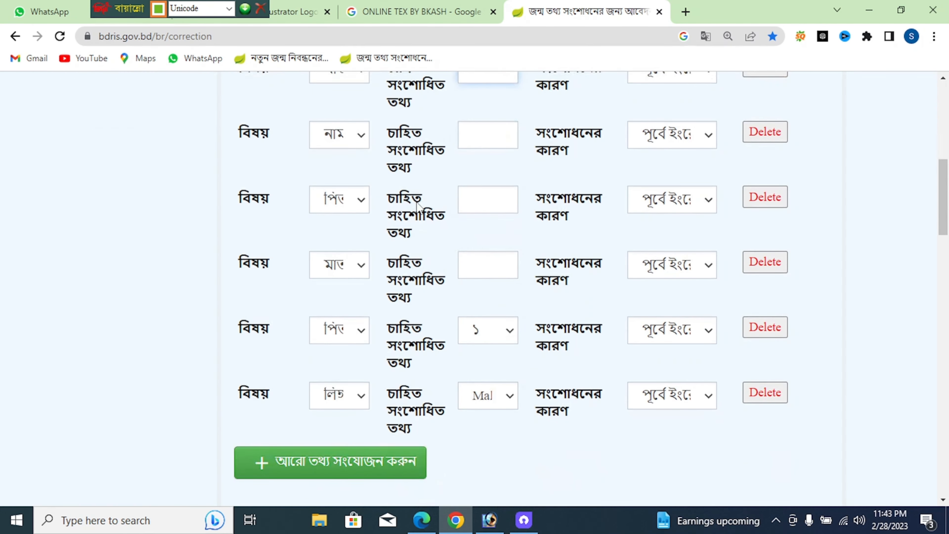
scroll(417, 203, up, 2)
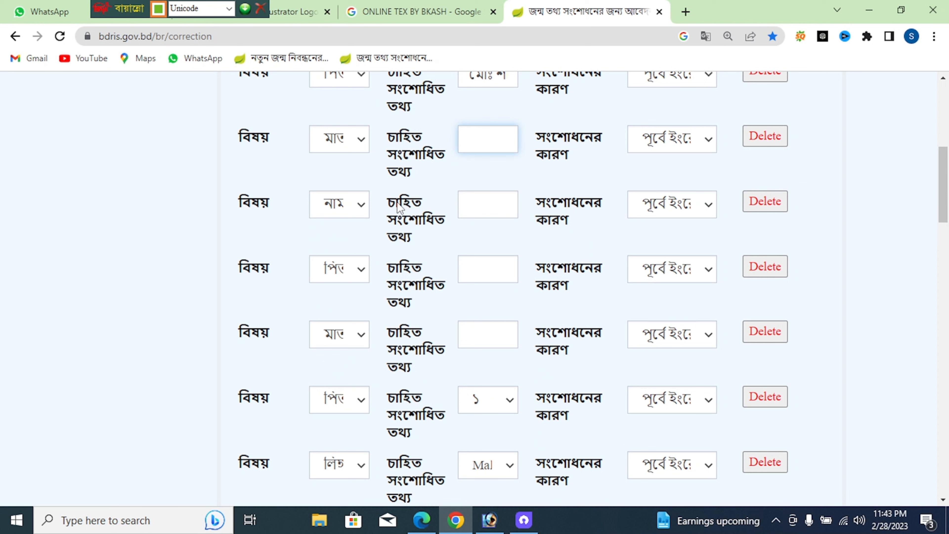
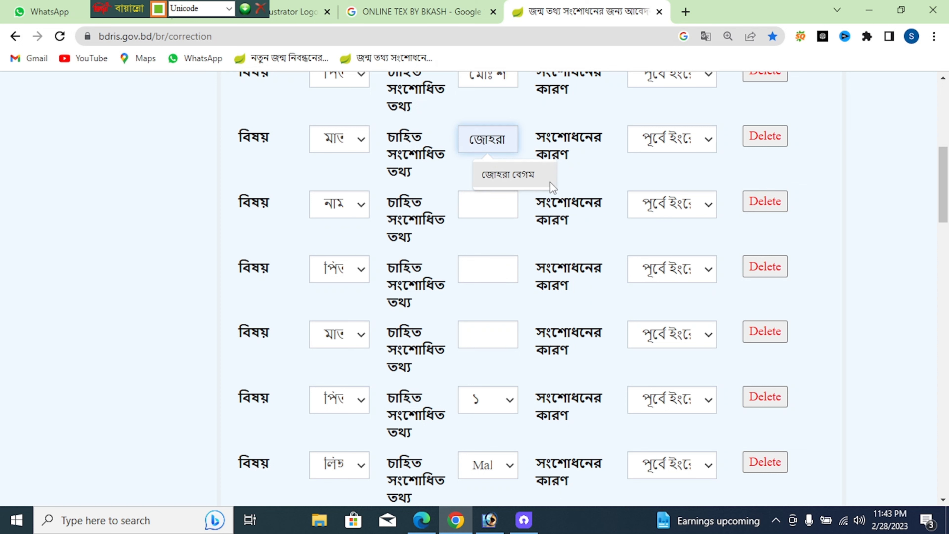
click(548, 181)
click(464, 208)
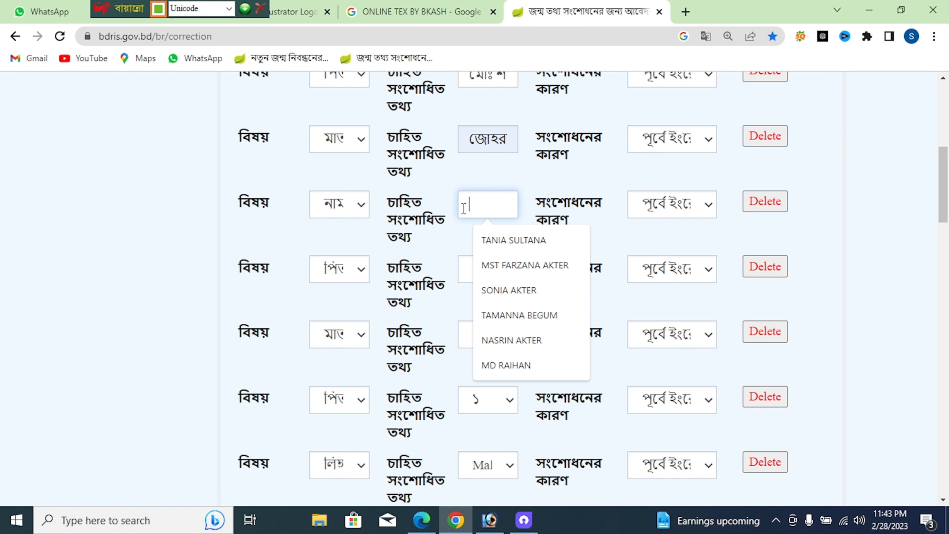
scroll(463, 208, down, 2)
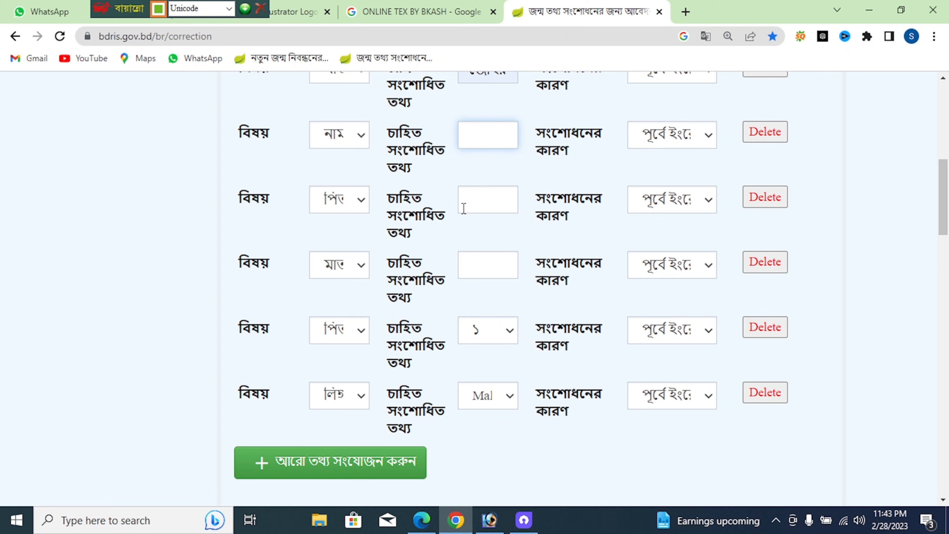
Switch input to English and type the child's, father's and mother's corrected English names
text(ক)
key(ctrl+alt+b)
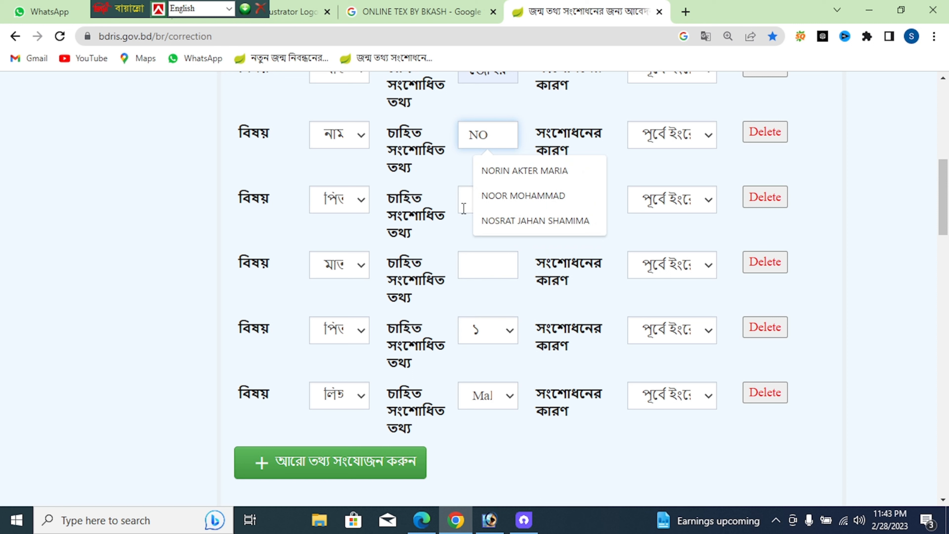
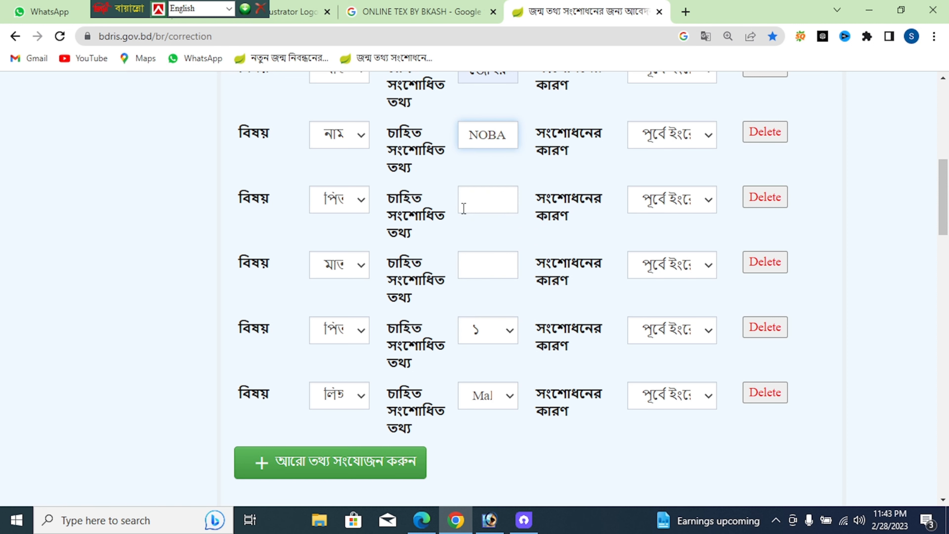
click(491, 193)
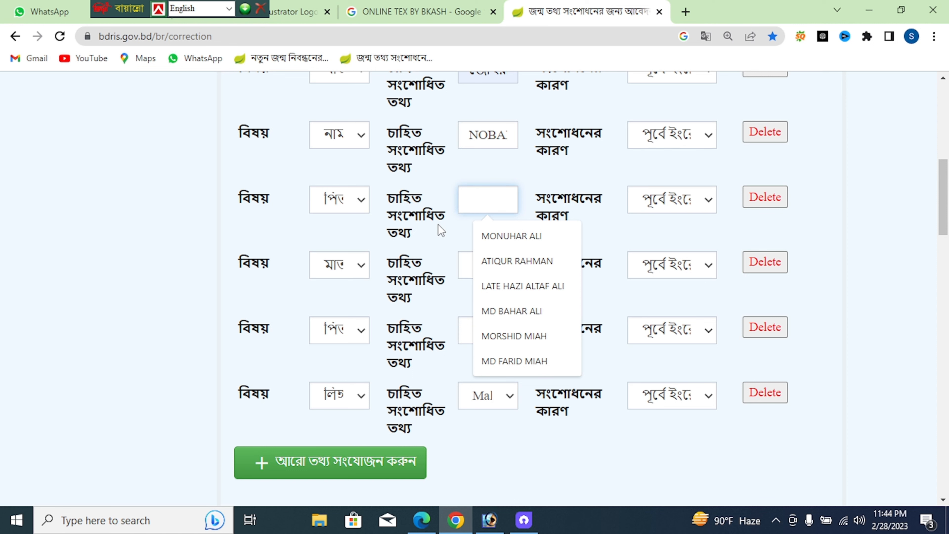
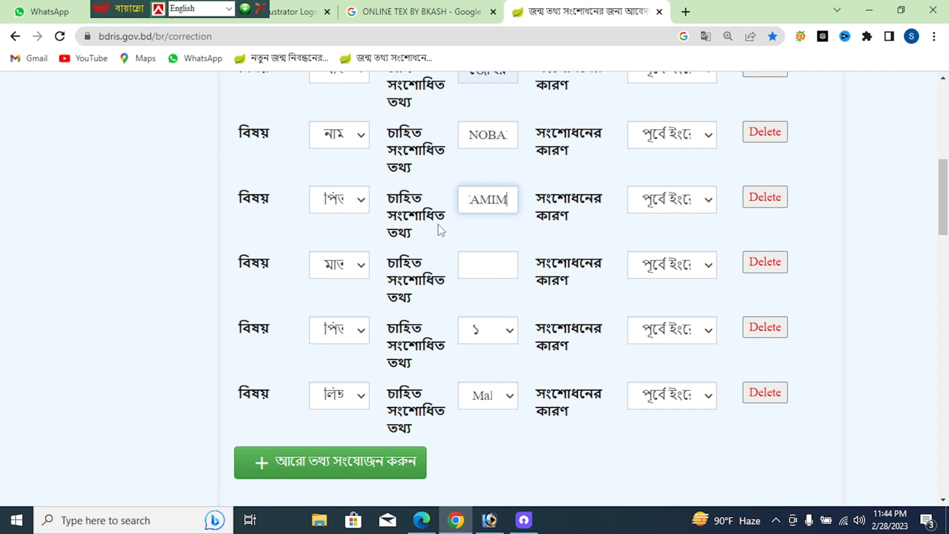
click(471, 263)
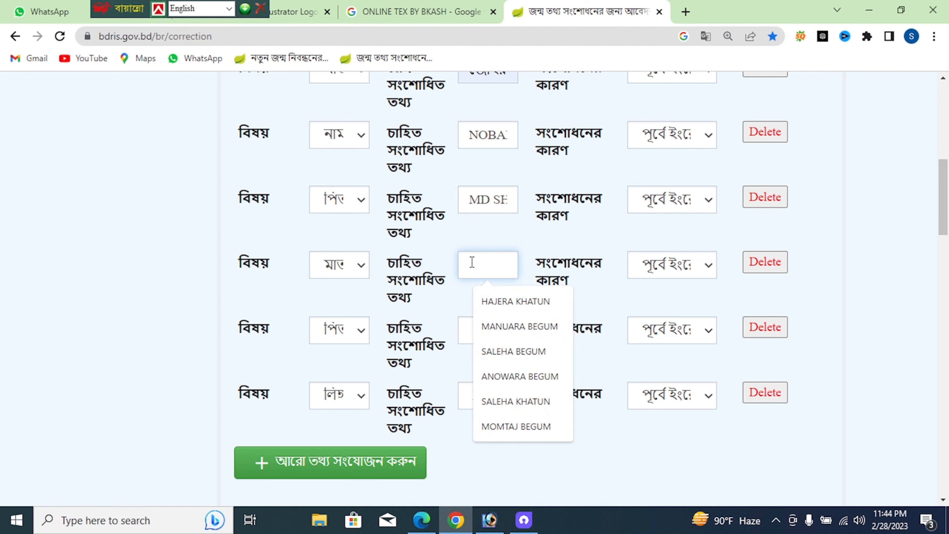
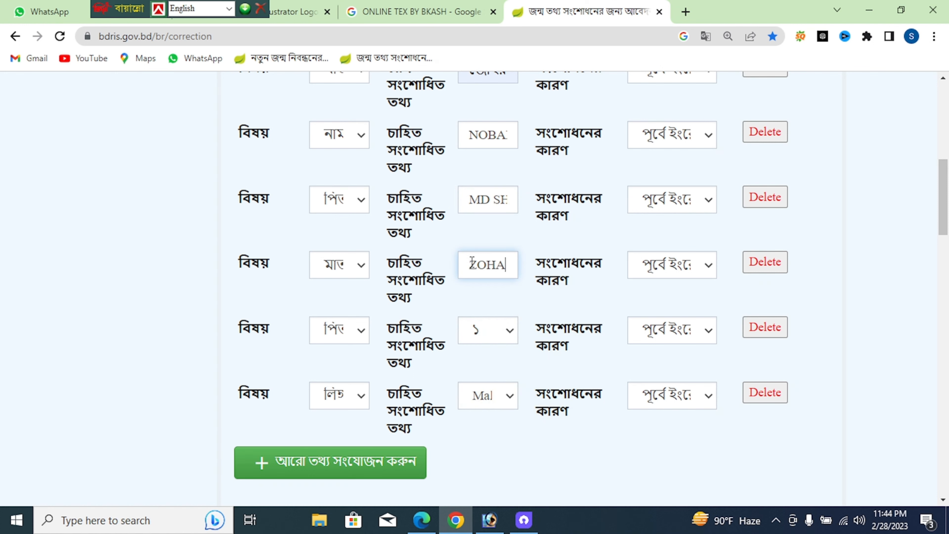
Choose বাংলাদেশ as the country in the birthplace address section
scroll(508, 239, down, 3)
scroll(497, 251, down, 3)
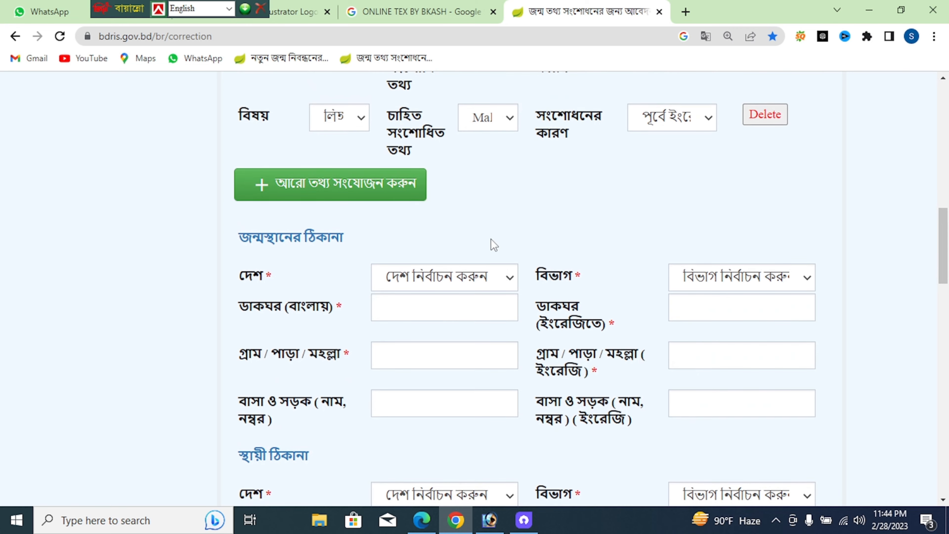
scroll(486, 243, down, 4)
scroll(432, 231, up, 3)
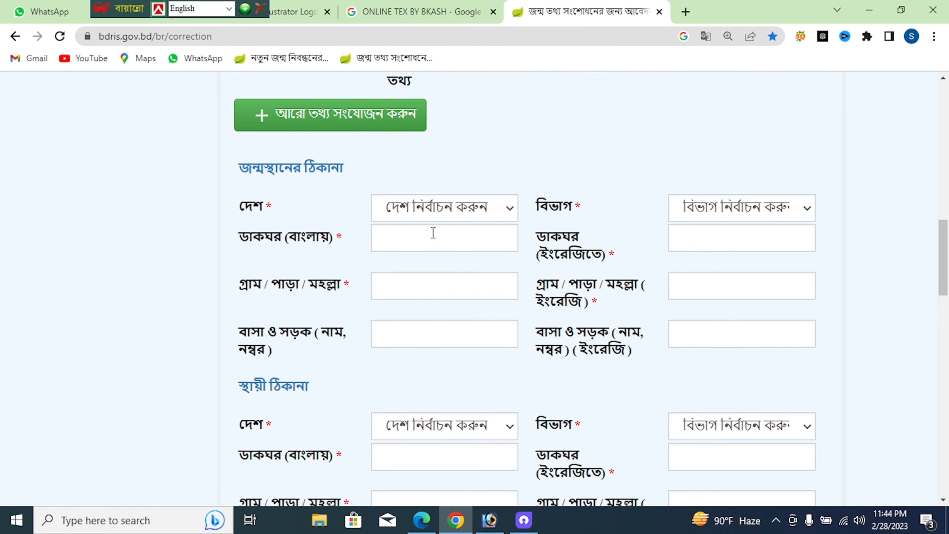
key(ctrl+minus)
key(ctrl+minus)
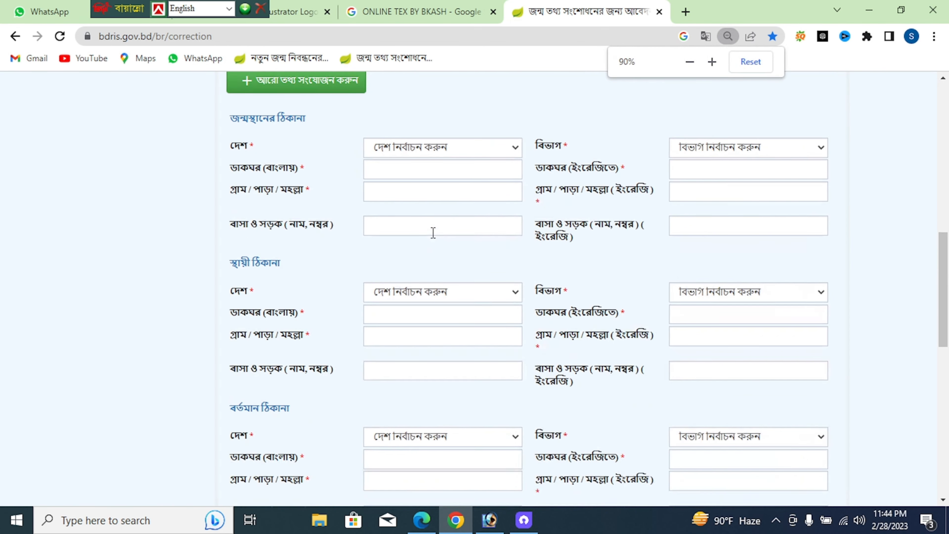
key(ctrl+plus)
click(448, 162)
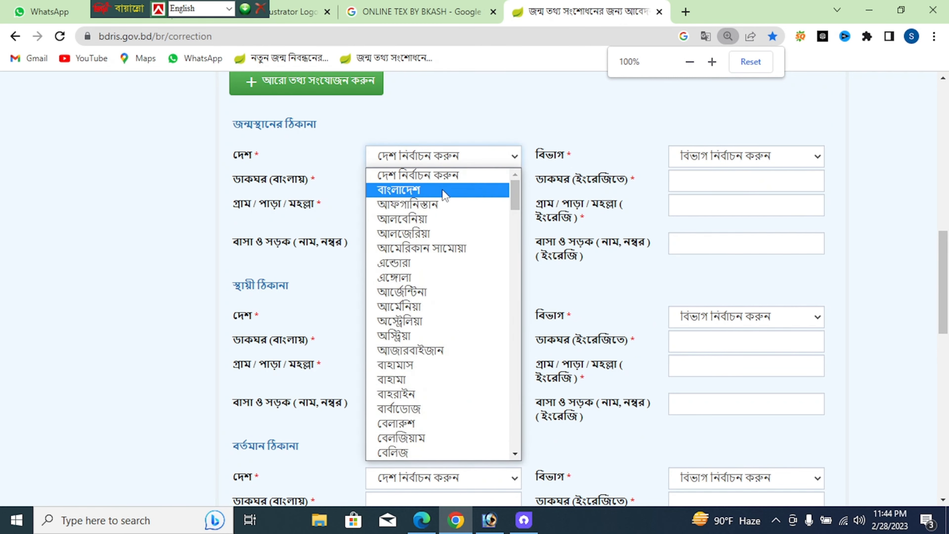
click(464, 187)
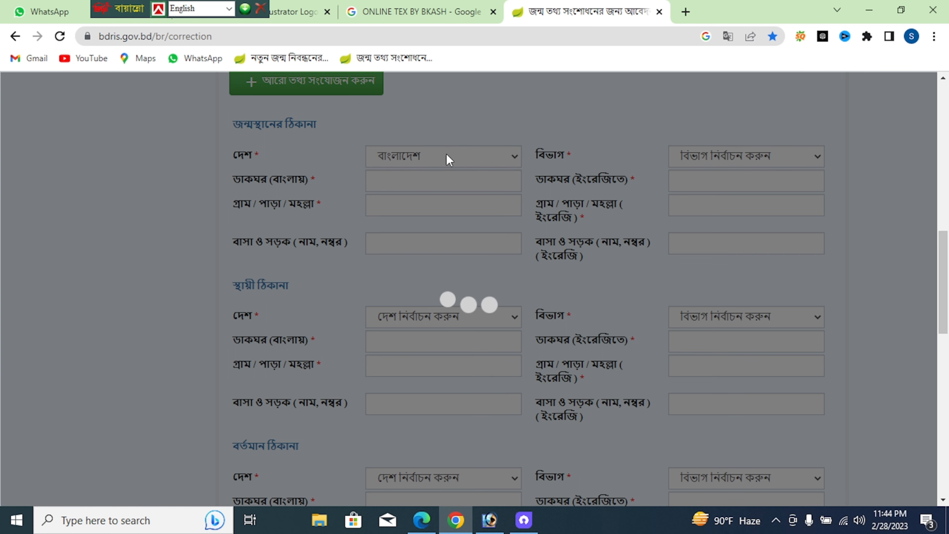
scroll(433, 174, up, 5)
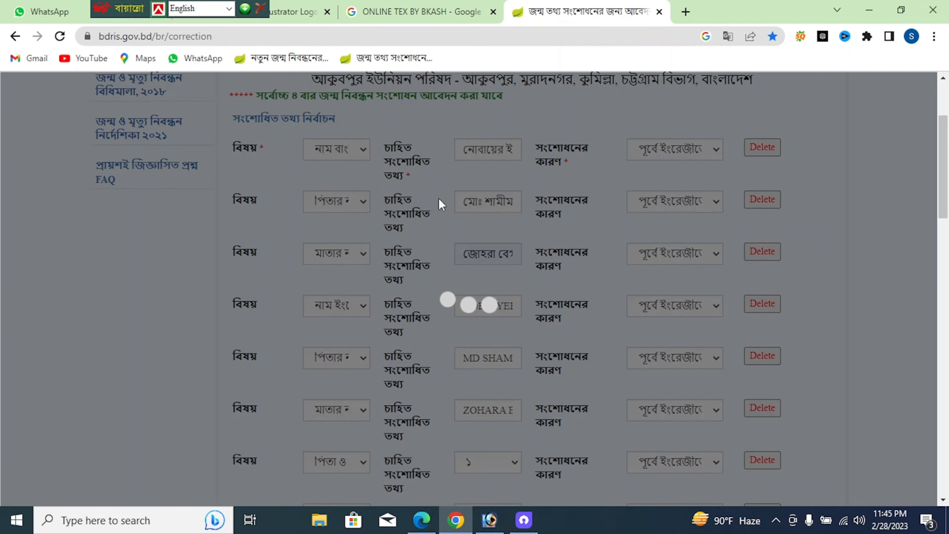
scroll(439, 202, down, 6)
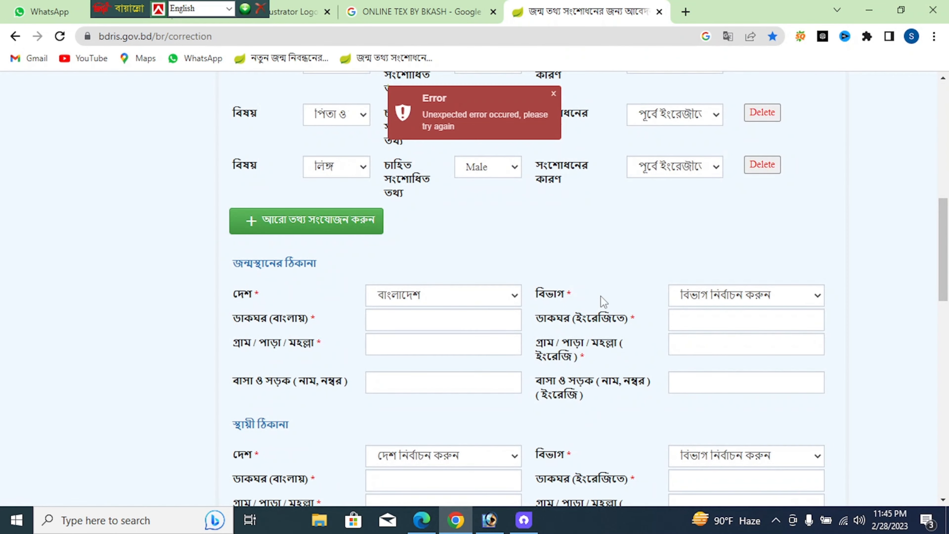
Reselect বাংলাদেশ as birthplace country and choose division চট্টগ্রাম বিভাগ
click(456, 297)
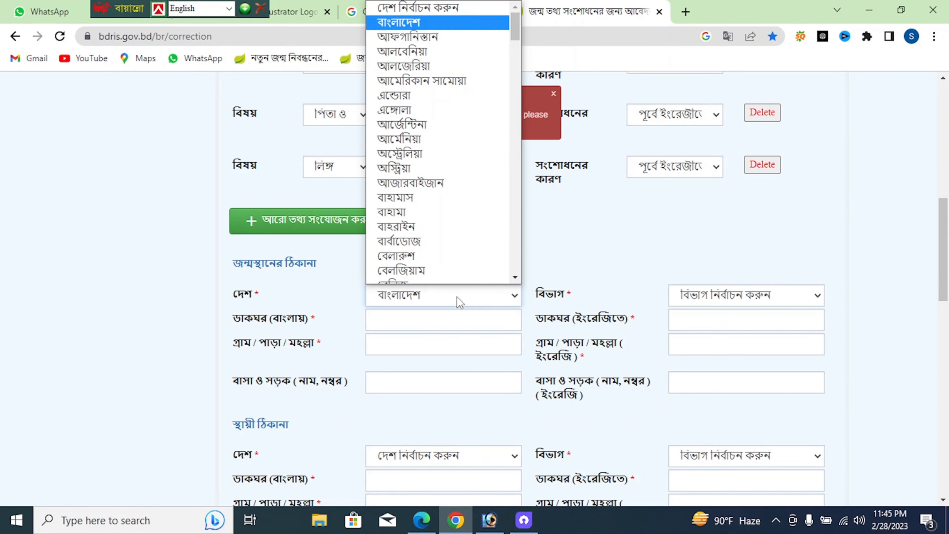
click(439, 7)
click(432, 296)
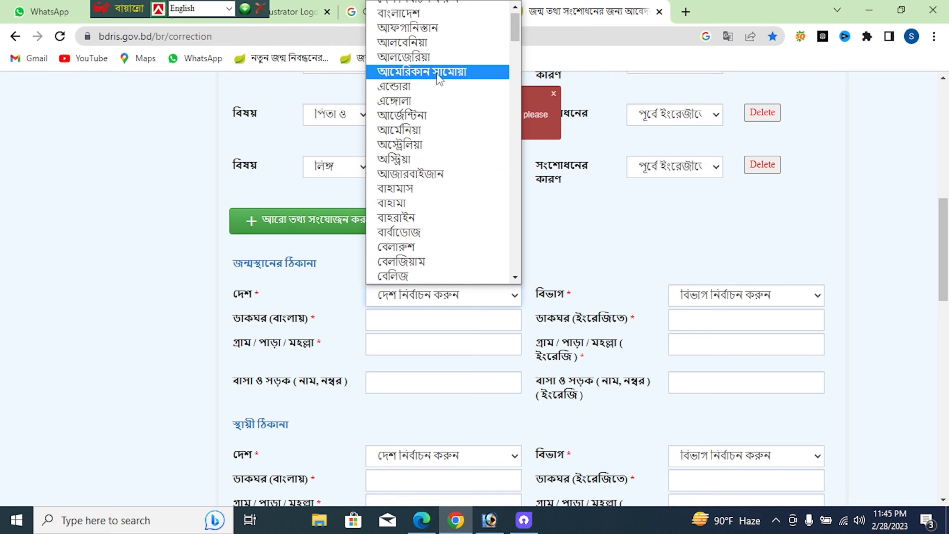
click(440, 13)
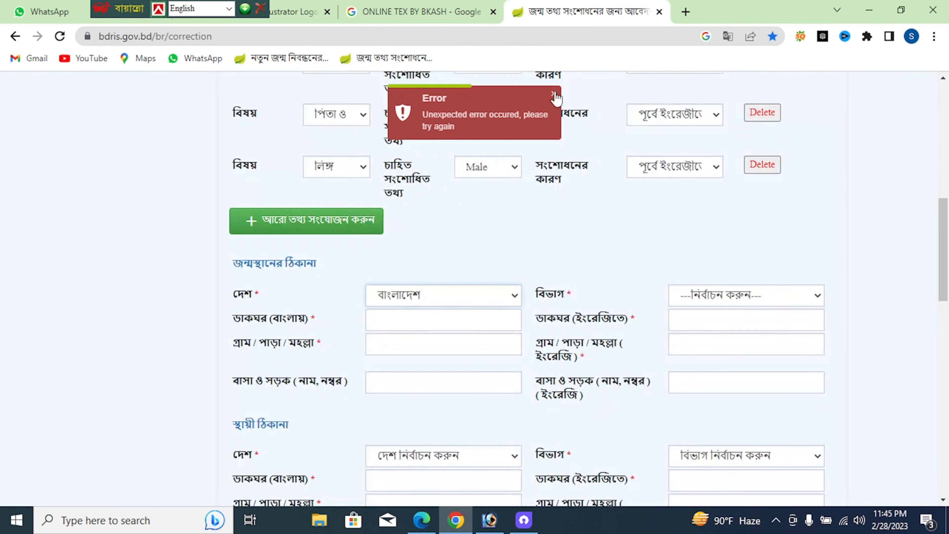
click(723, 296)
click(712, 343)
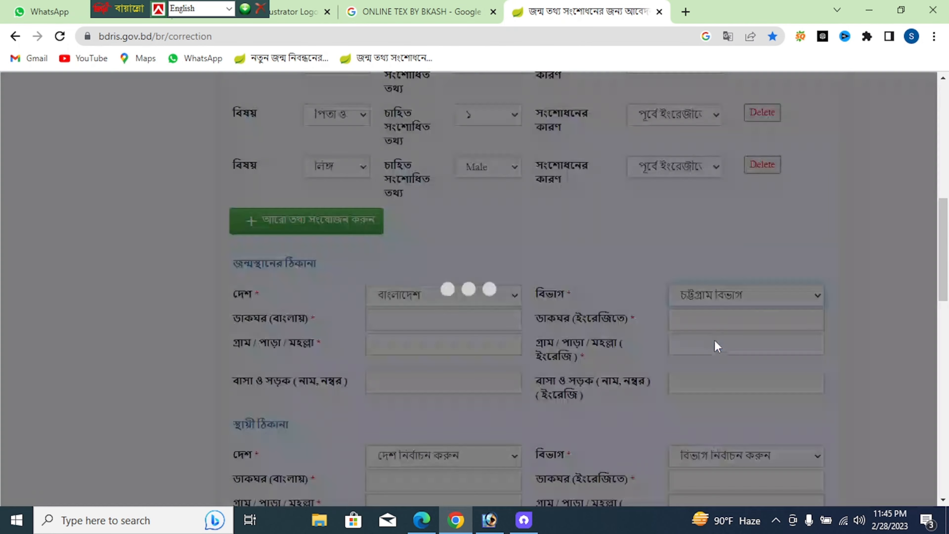
Choose district কুমিল্লা, upazila মুরাদনগর and union আকুবপুর for the birthplace
scroll(640, 300, down, 3)
click(449, 180)
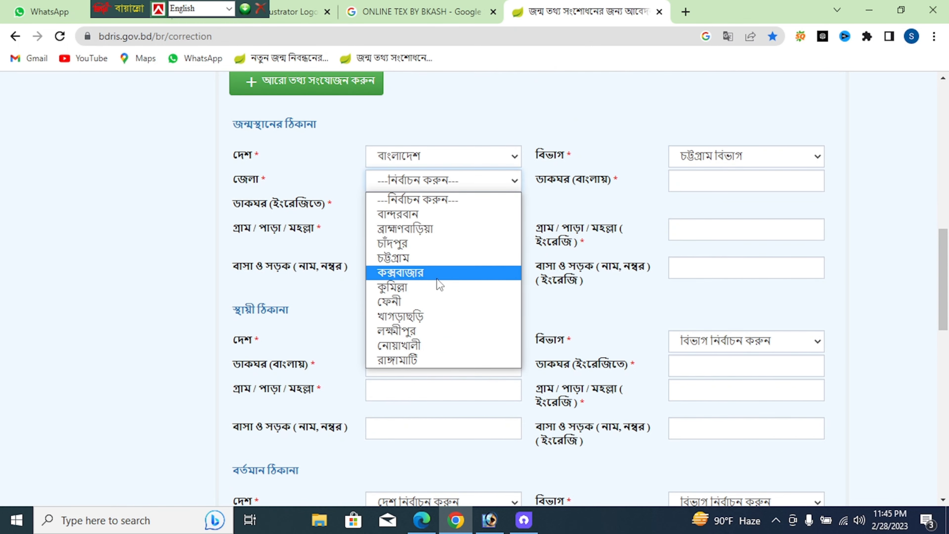
click(436, 286)
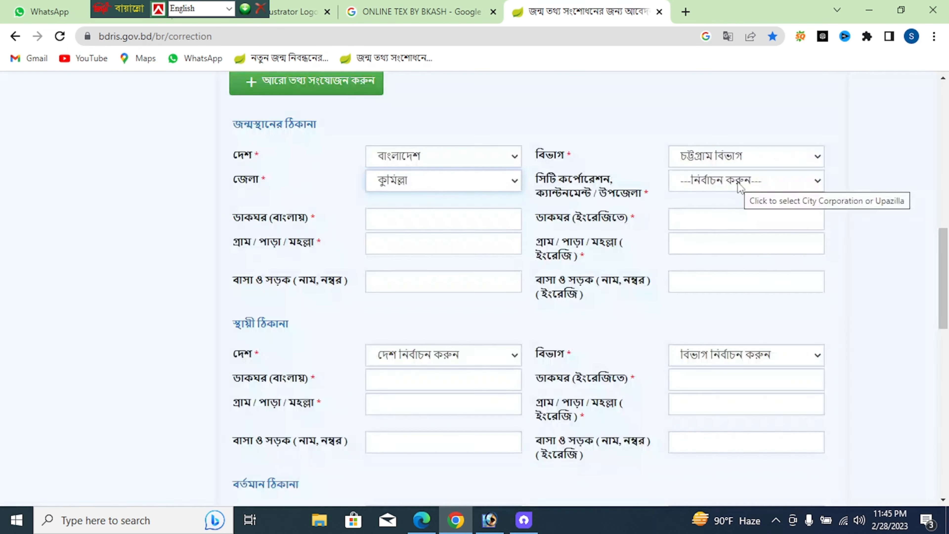
scroll(736, 157, down, 2)
click(734, 112)
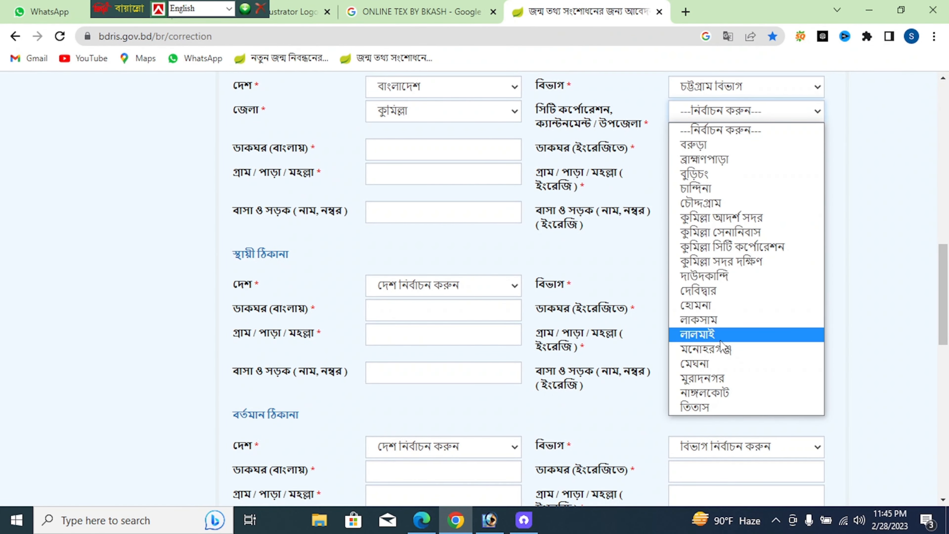
click(702, 378)
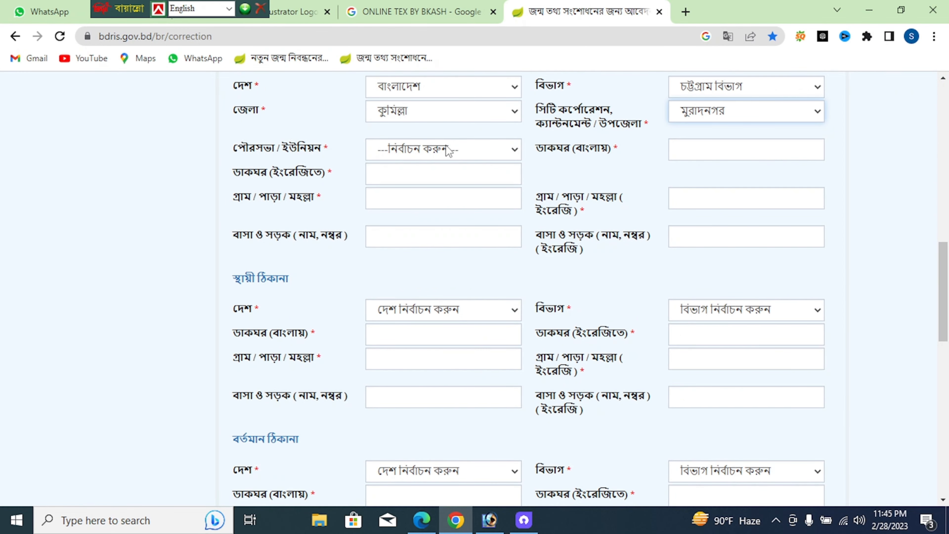
click(456, 148)
click(413, 182)
click(746, 152)
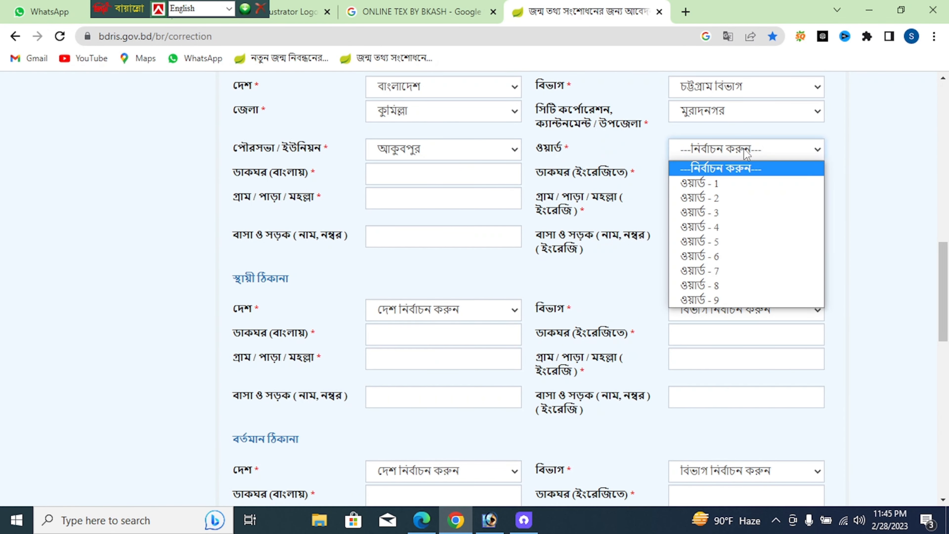
click(731, 298)
click(484, 177)
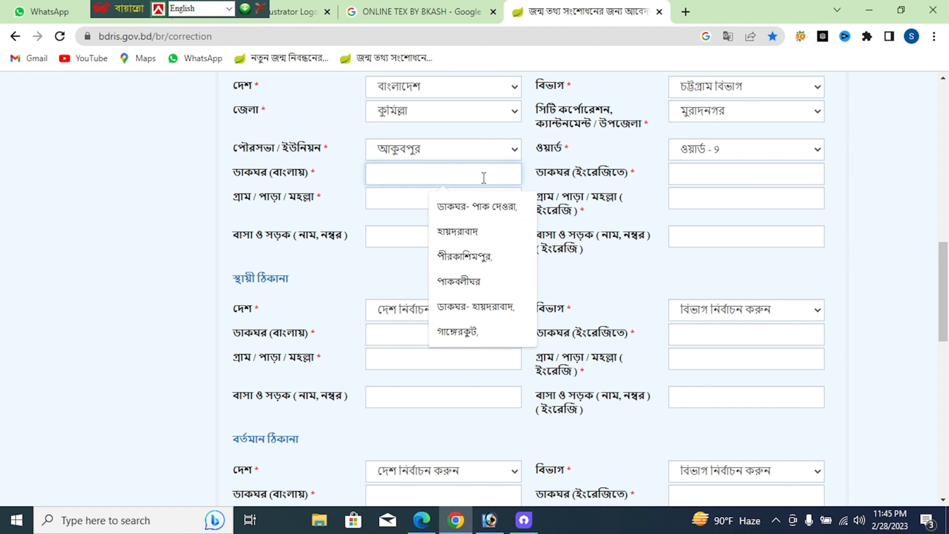
click(679, 176)
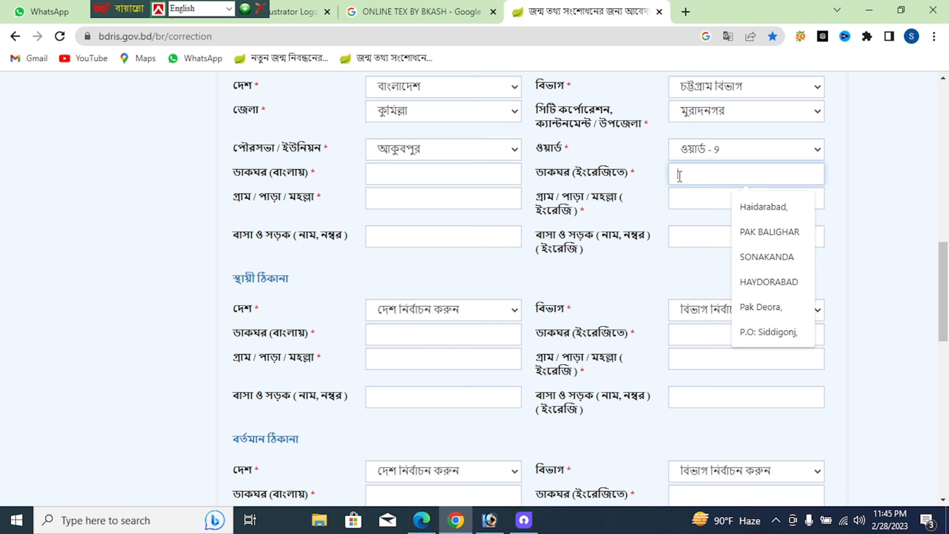
text(g)
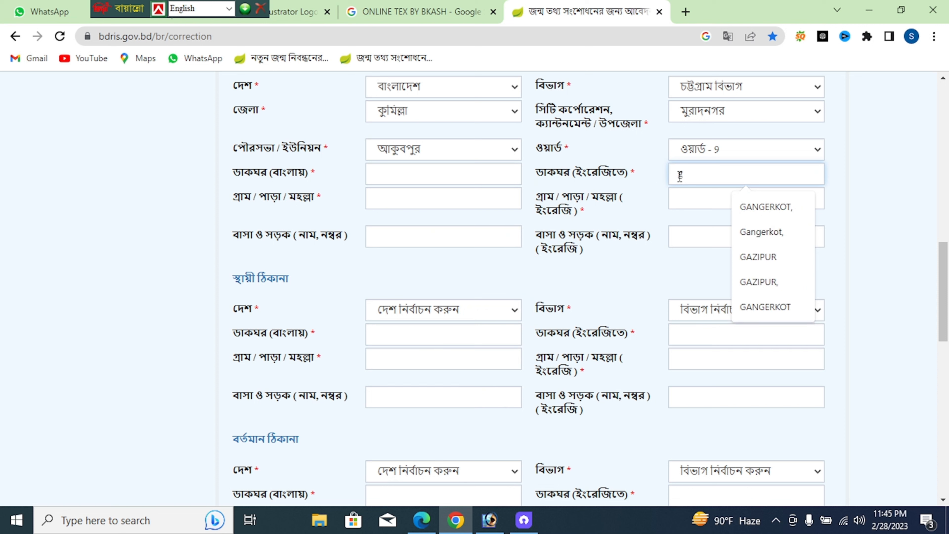
key(BackSpace)
text(Ga)
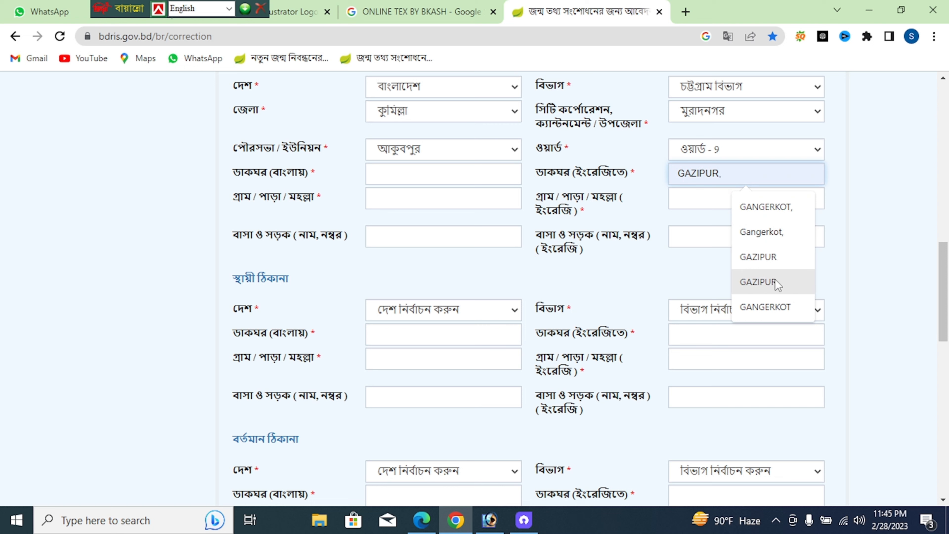
click(775, 281)
Copy GAZIPUR, into the birthplace English village field
triple_click(745, 175)
key(ctrl+c)
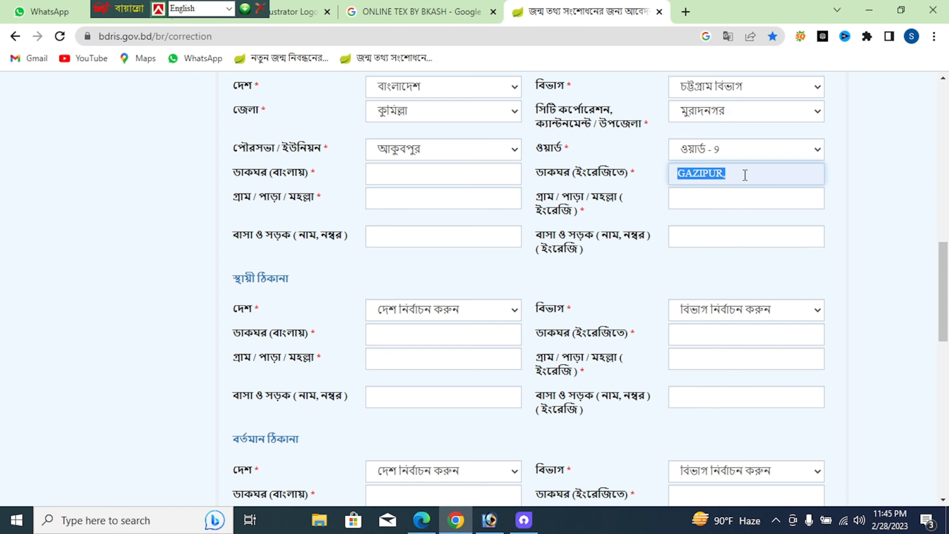
click(715, 198)
key(ctrl+v)
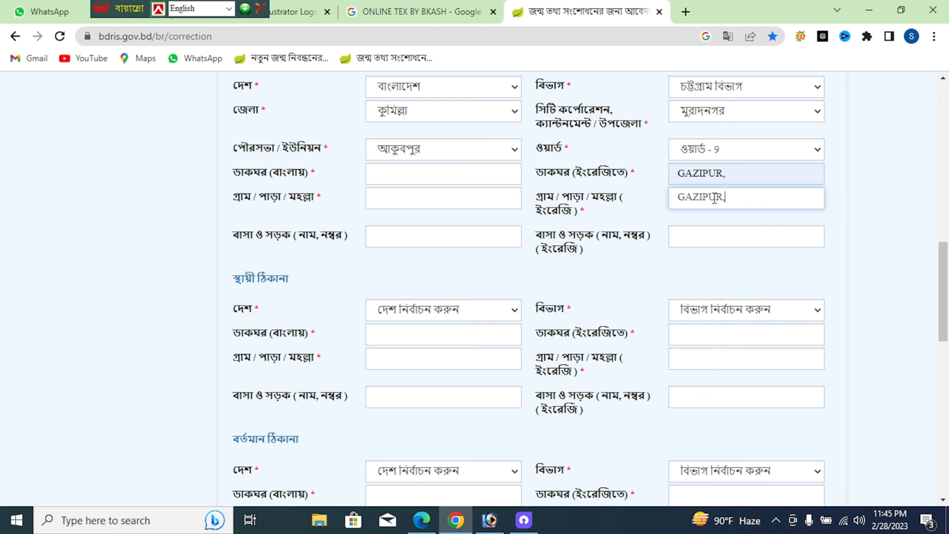
click(688, 231)
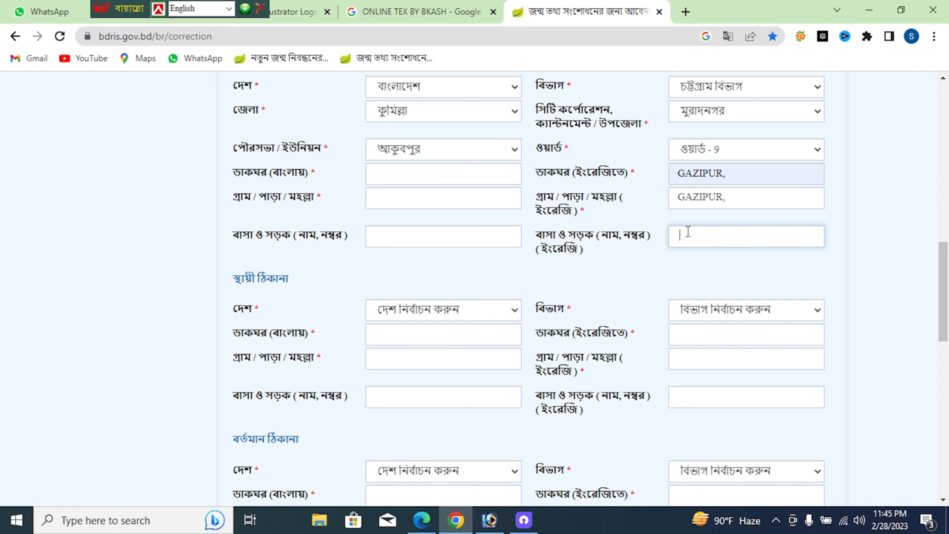
scroll(689, 225, down, 3)
Paste GAZIPUR, into the permanent and present addresses' English post office and village fields
click(689, 201)
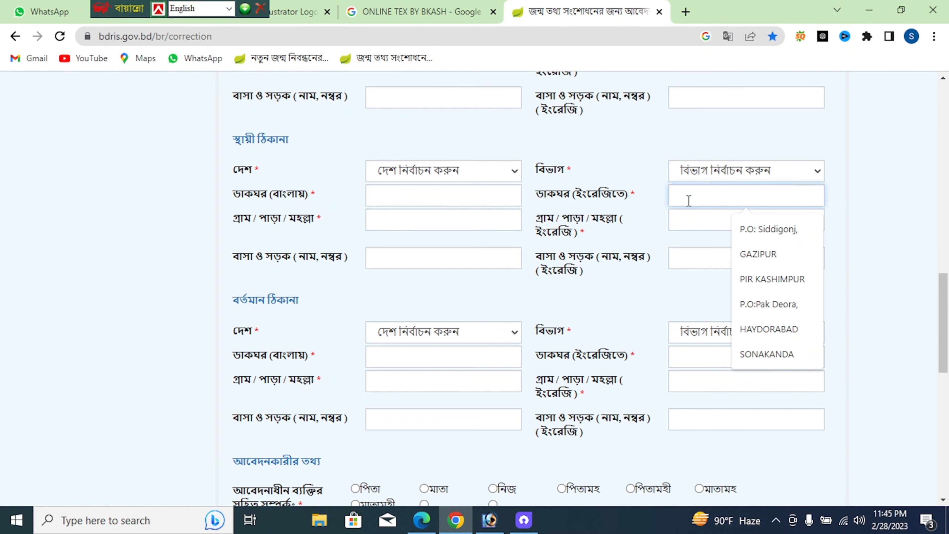
key(ctrl+v)
click(688, 219)
key(ctrl+v)
click(693, 355)
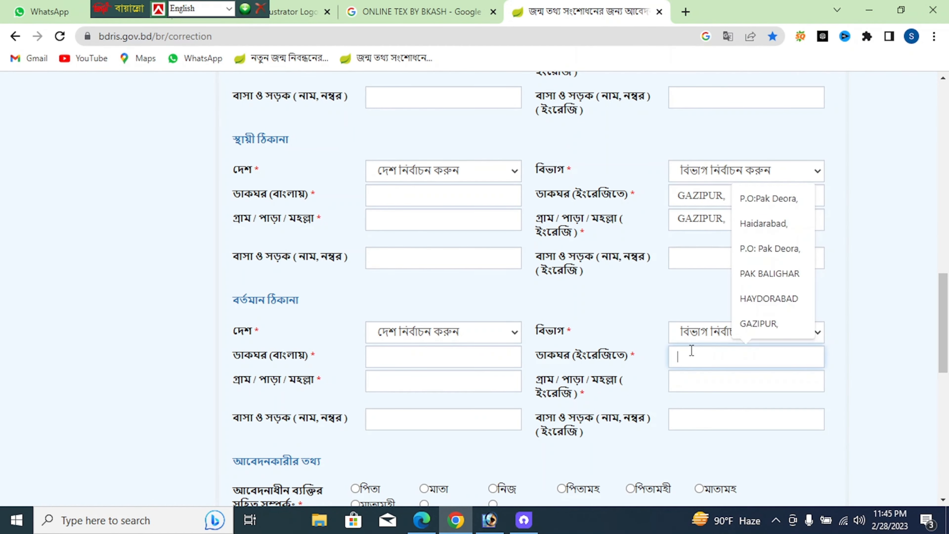
key(ctrl+v)
click(688, 381)
key(ctrl+v)
click(685, 422)
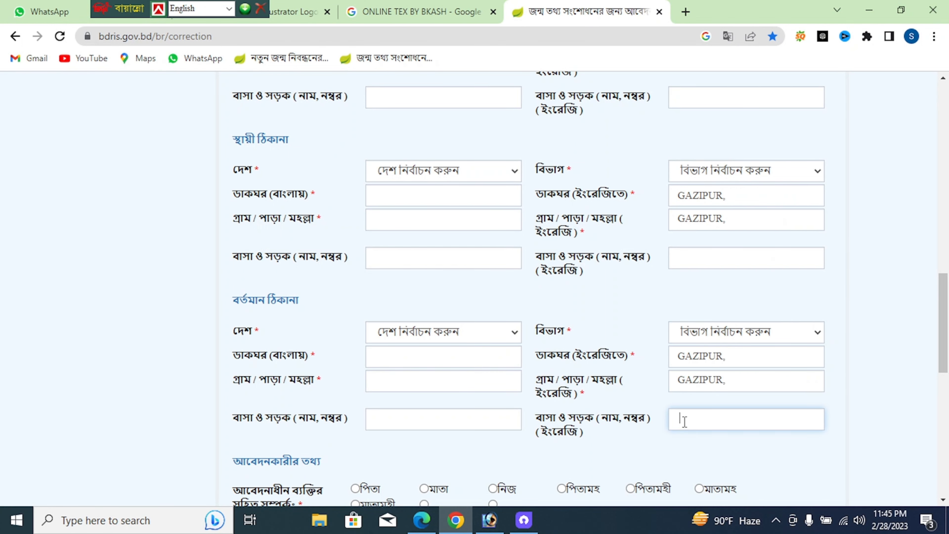
scroll(673, 221, up, 5)
scroll(655, 220, down, 2)
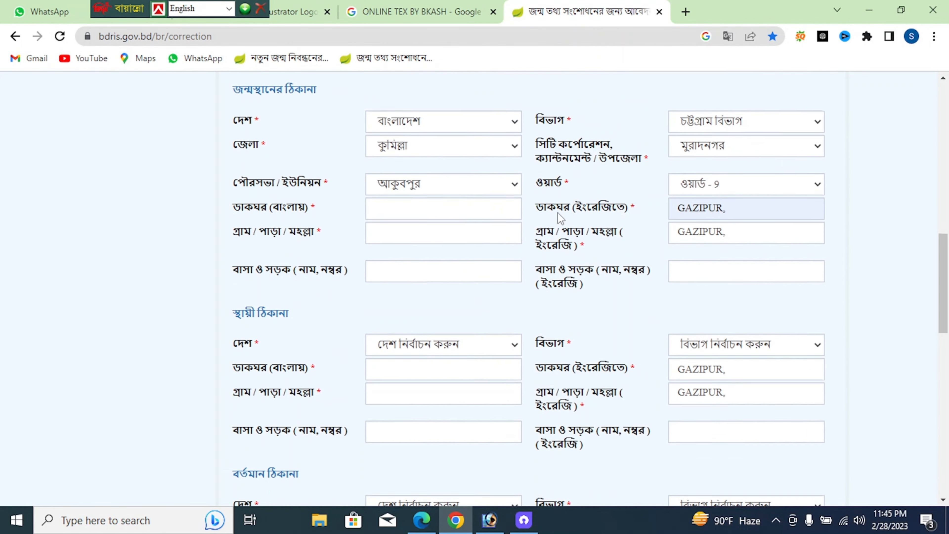
Switch to Bangla input and choose গাজীপুর, as the birthplace Bangla post office
click(437, 175)
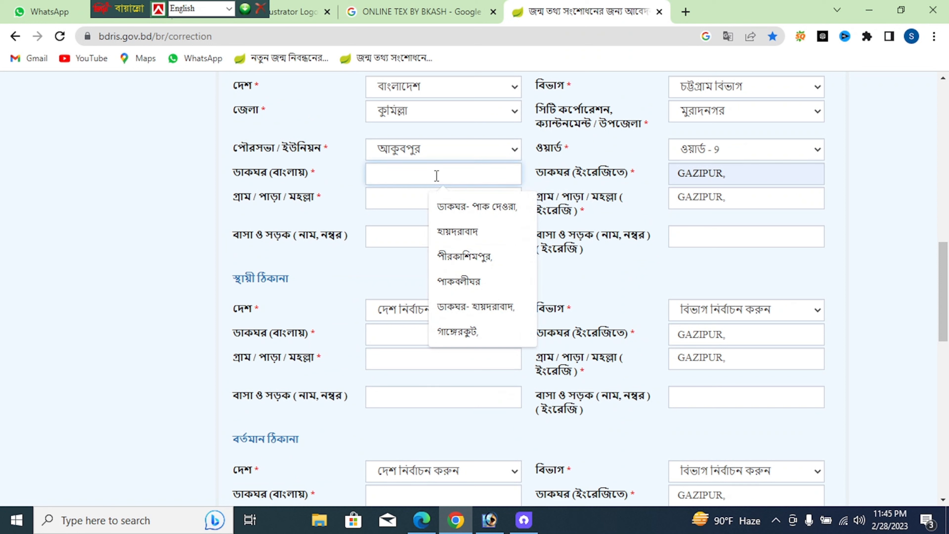
key(ctrl+alt+v)
text(গা)
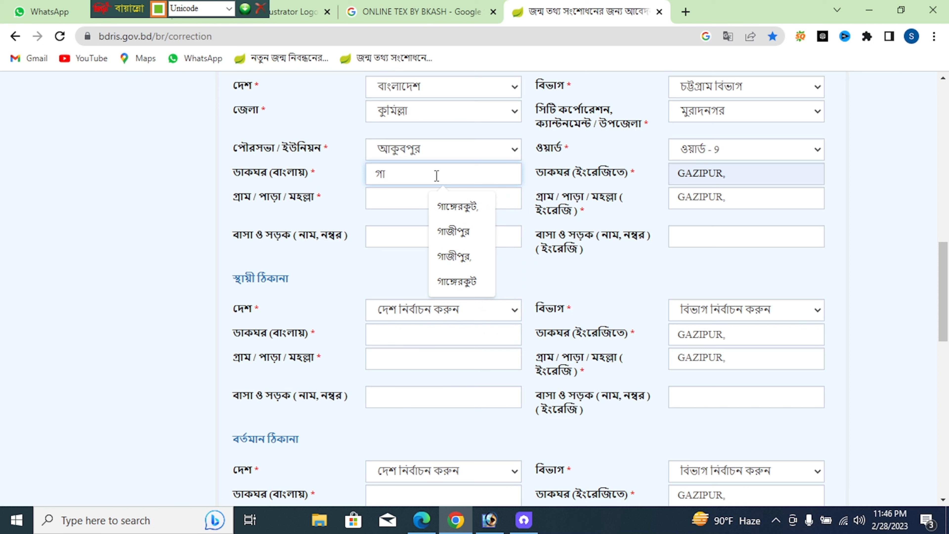
key(Down)
key(Down)
key(Down)
key(Return)
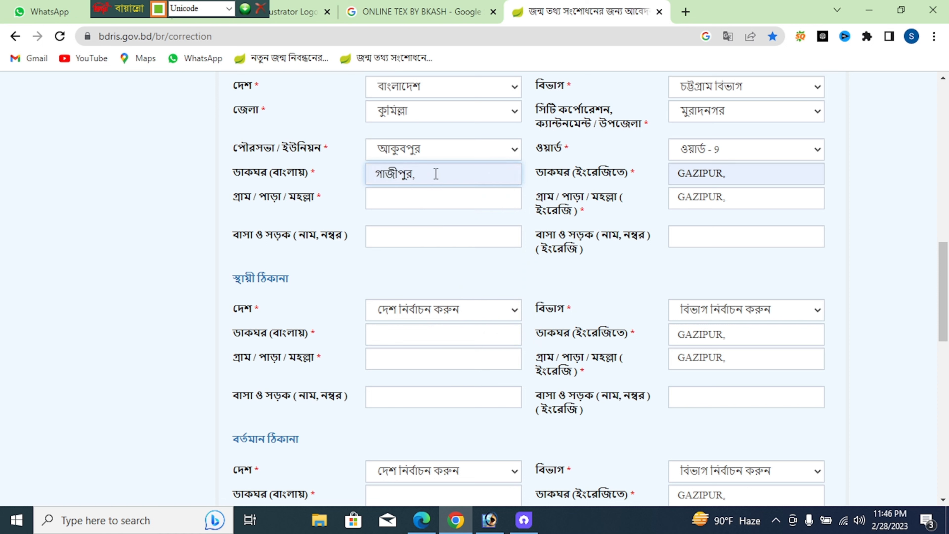
Copy গাজীপুর, into the birthplace Bangla village field
key(ctrl+a)
key(ctrl+c)
click(430, 195)
key(ctrl+v)
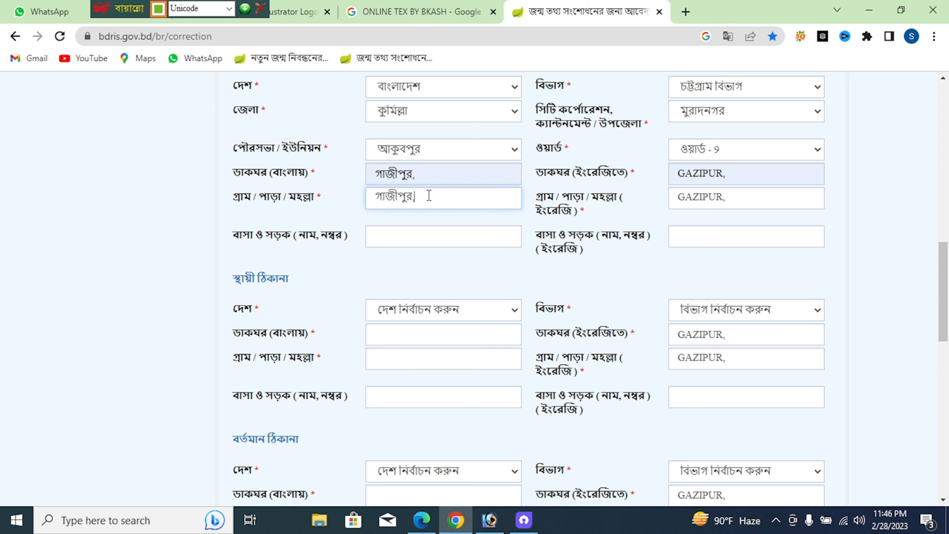
click(418, 234)
scroll(418, 233, down, 5)
Paste গাজীপুর, into the permanent address Bangla post office and village fields
click(409, 128)
key(ctrl+v)
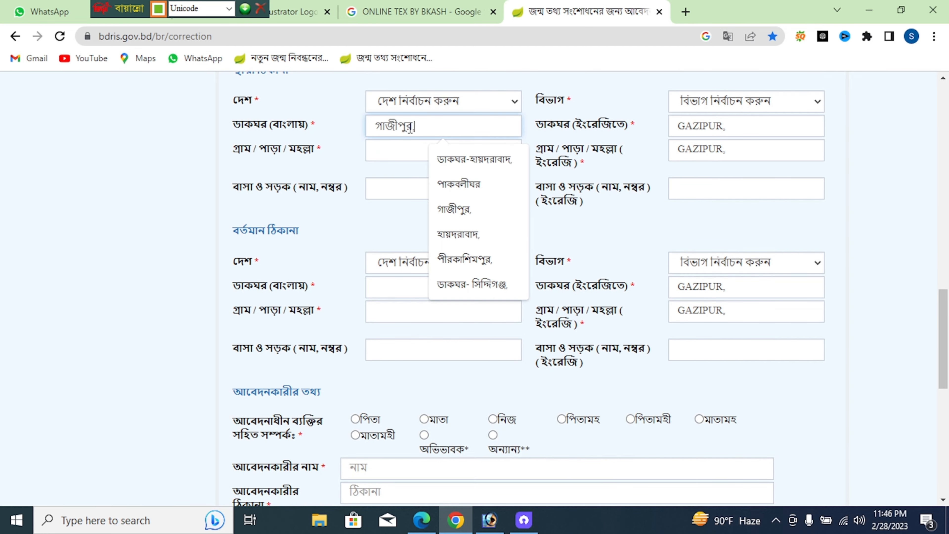
click(407, 153)
key(ctrl+v)
click(398, 195)
scroll(398, 188, down, 9)
scroll(400, 191, up, 10)
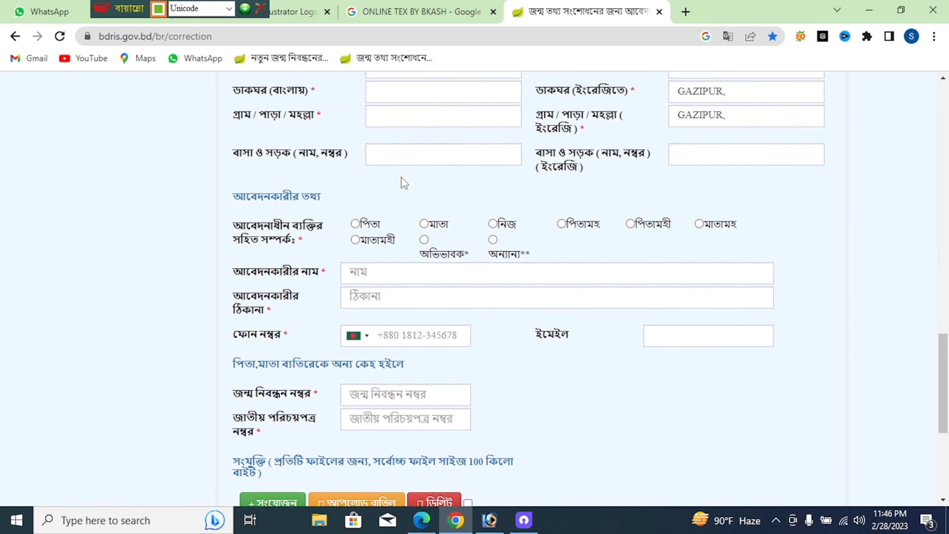
click(395, 219)
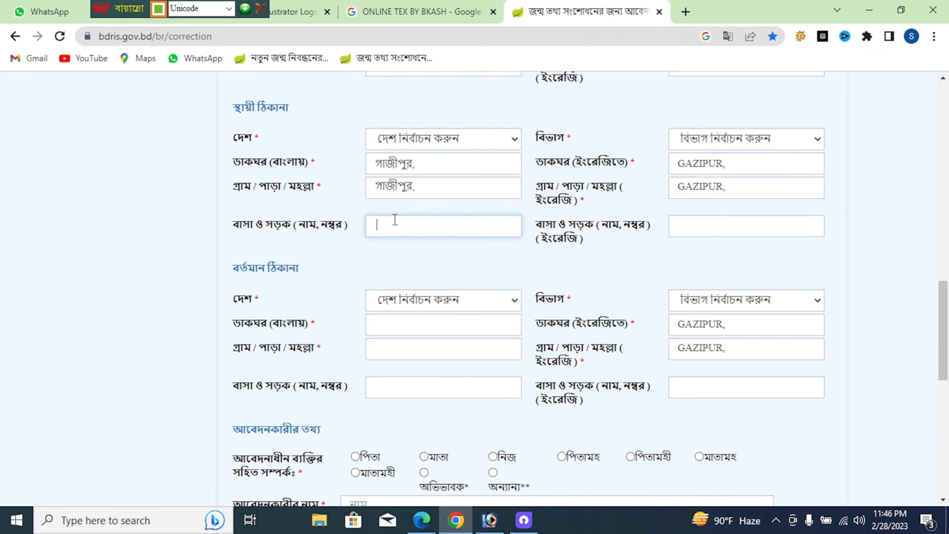
Paste গাজীপুর, into the present address Bangla post office and village fields
scroll(393, 217, down, 3)
click(395, 186)
key(ctrl+v)
click(394, 208)
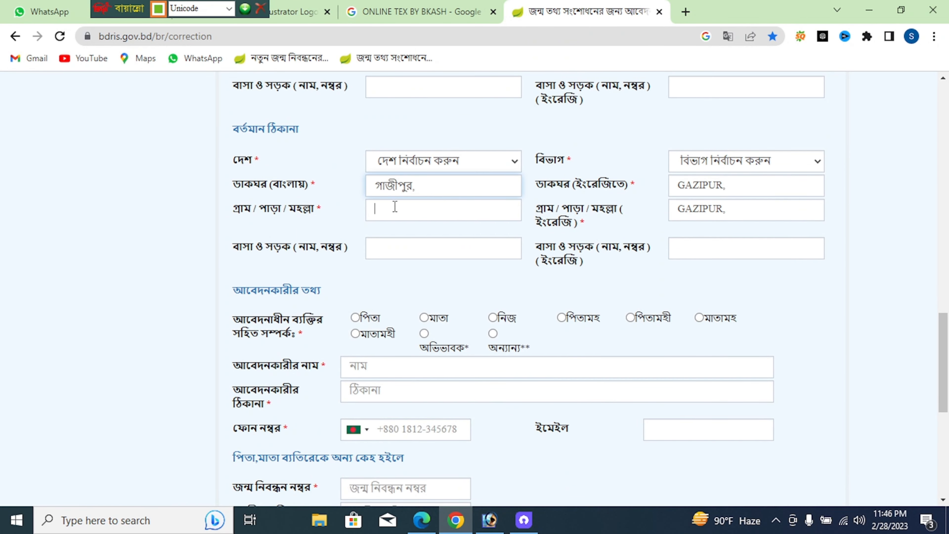
key(ctrl+v)
click(390, 245)
scroll(430, 204, up, 8)
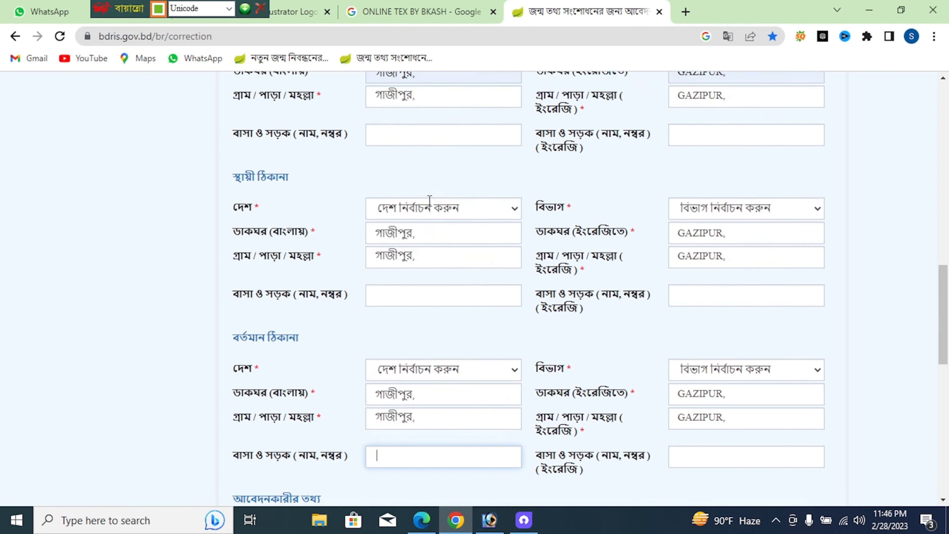
Set the permanent address to বাংলাদেশ, চট্টগ্রাম বিভাগ, district কুমিল্লা
scroll(432, 199, down, 4)
click(441, 138)
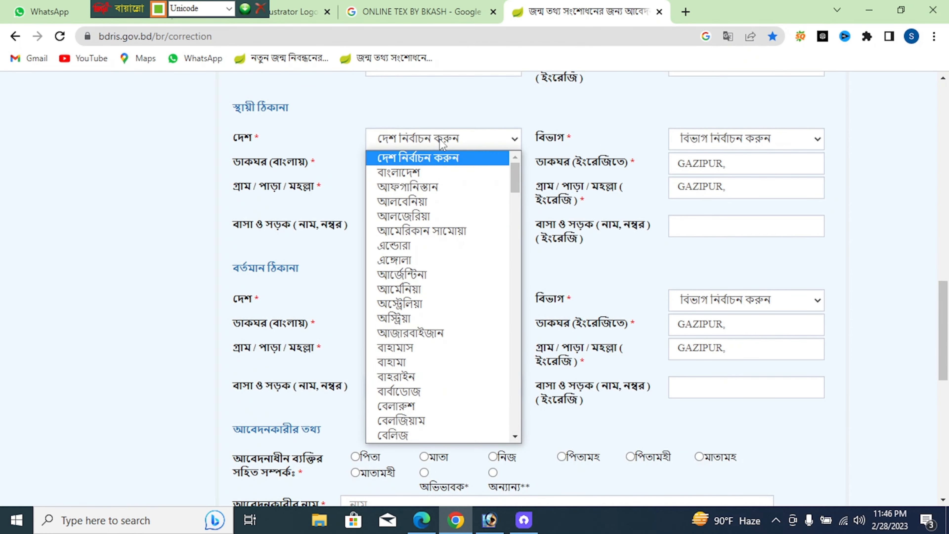
click(441, 171)
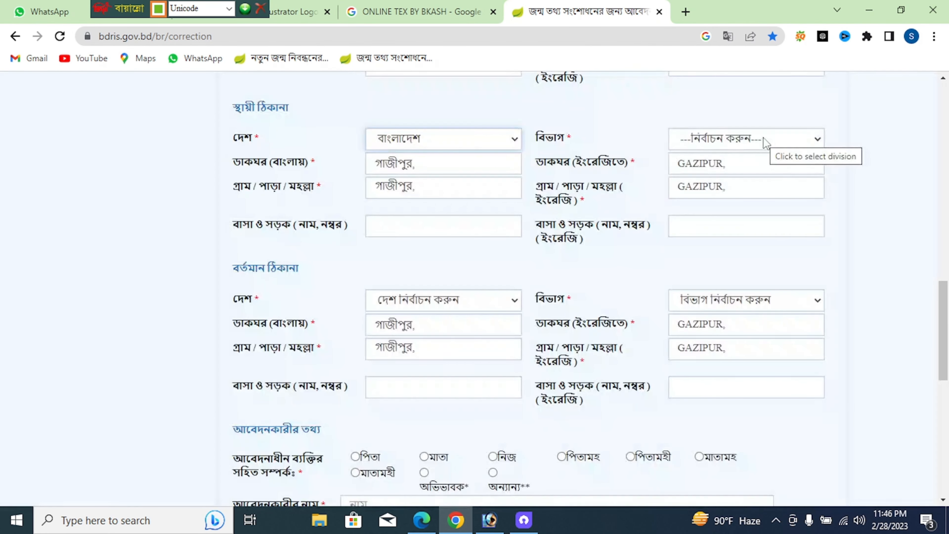
click(761, 140)
click(751, 190)
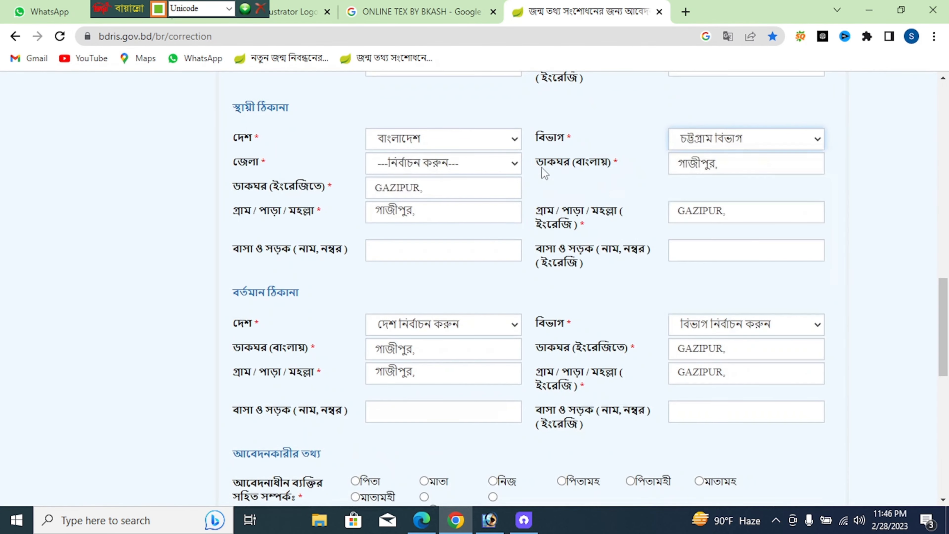
click(476, 165)
click(441, 269)
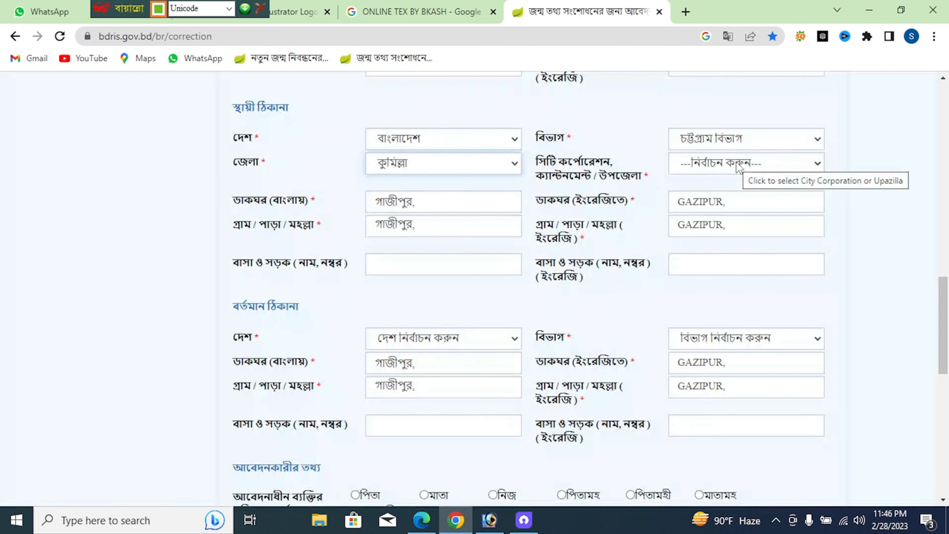
Choose upazila মুরাদনগর, union আকুবপুর and ward ওয়ার্ড - 9 for the permanent address
click(738, 166)
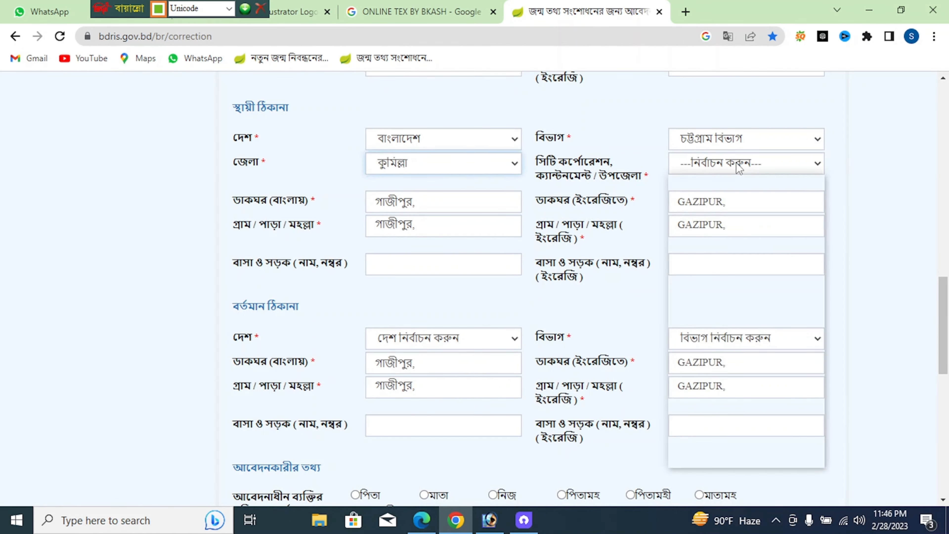
click(701, 429)
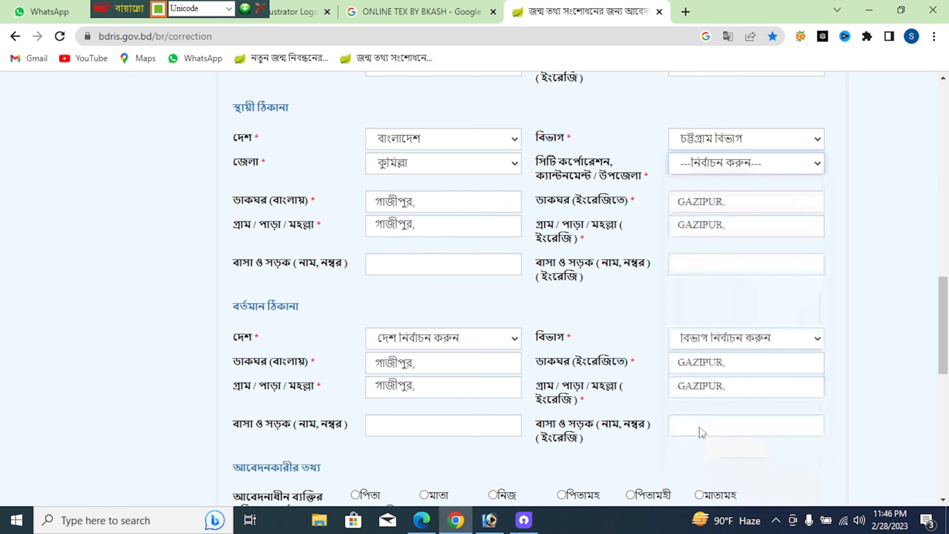
scroll(477, 150, down, 2)
click(475, 132)
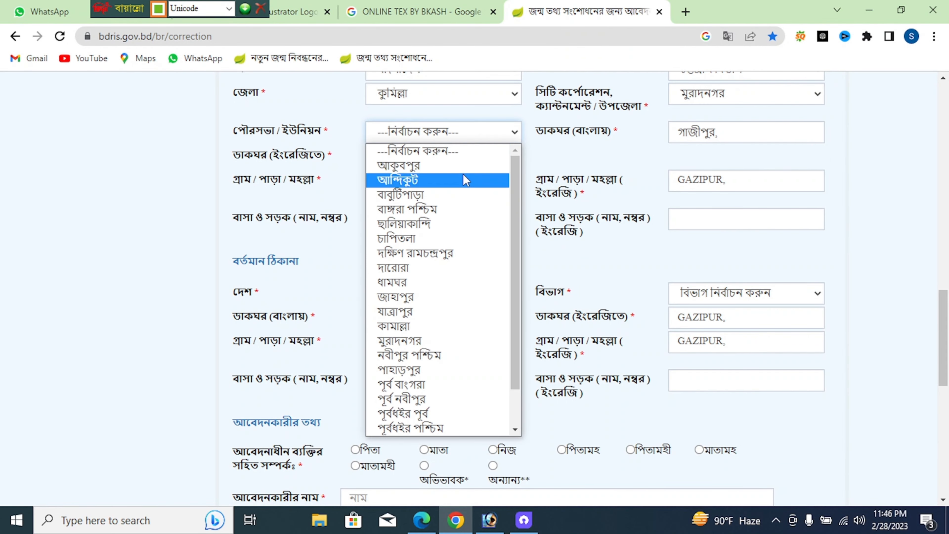
click(463, 165)
click(718, 135)
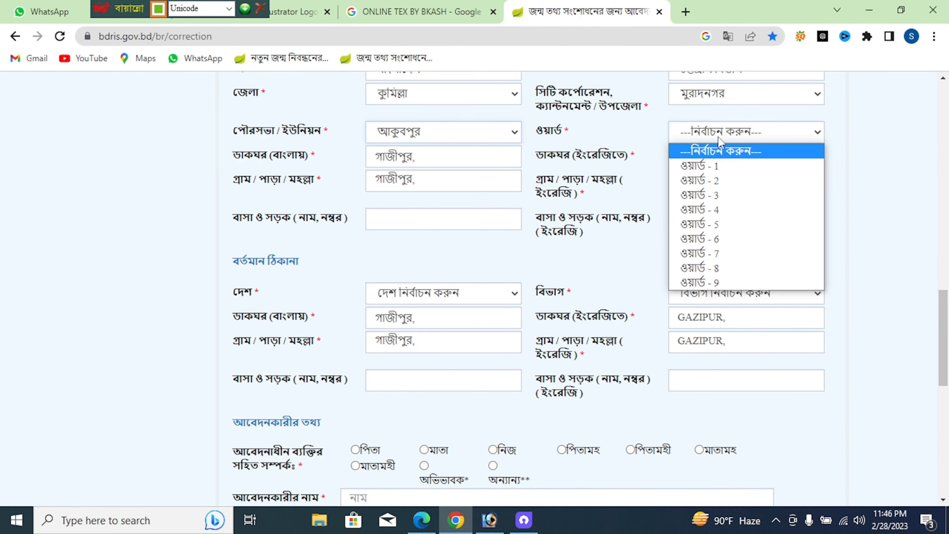
click(721, 284)
scroll(769, 187, down, 5)
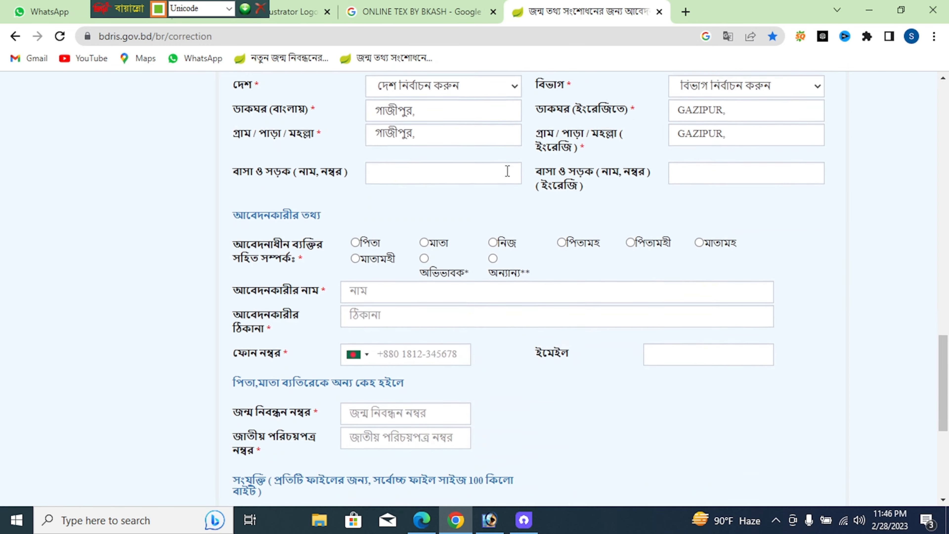
click(477, 86)
Fill the present address dropdowns: বাংলাদেশ, চট্টগ্রাম, কুমিল্লা, মুরাদনগর, আকুবপুর, ওয়ার্ড - 9
click(467, 119)
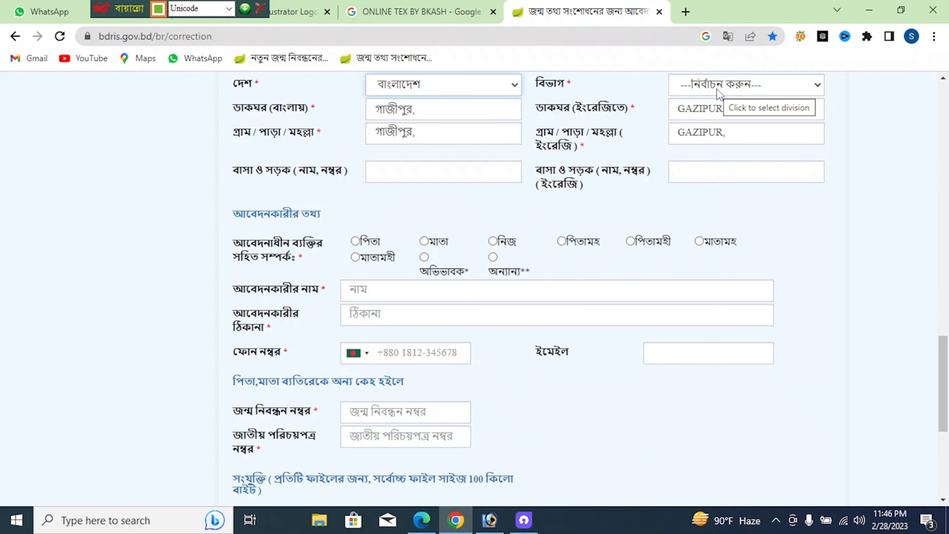
click(716, 88)
click(719, 131)
click(453, 111)
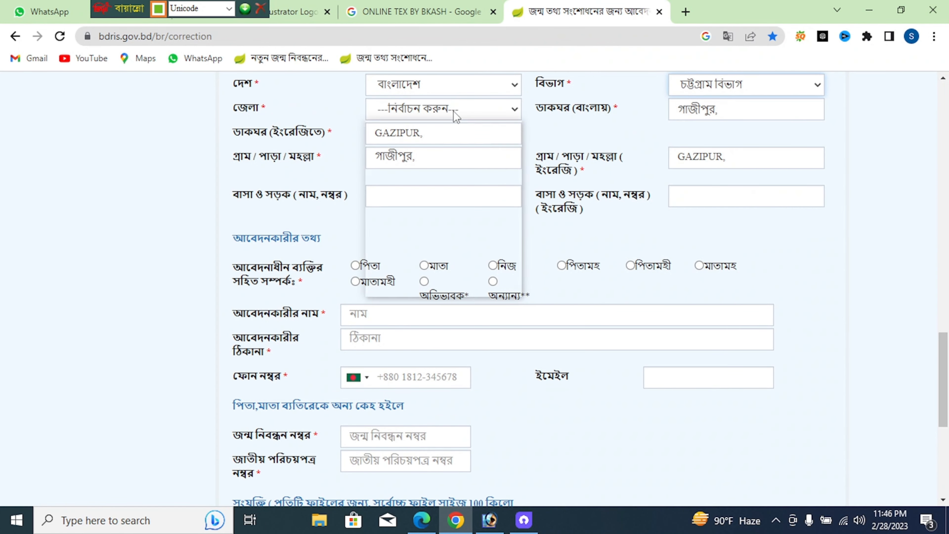
click(438, 216)
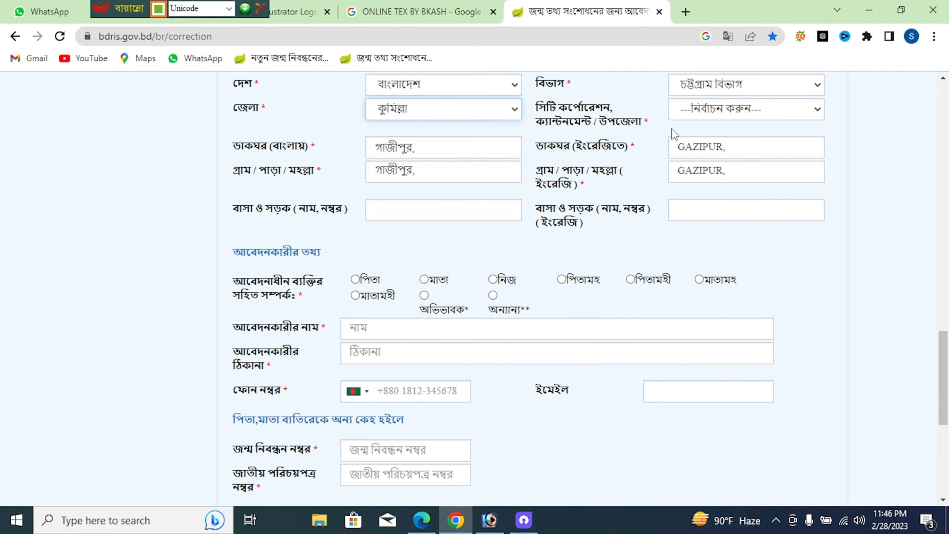
click(703, 111)
click(708, 376)
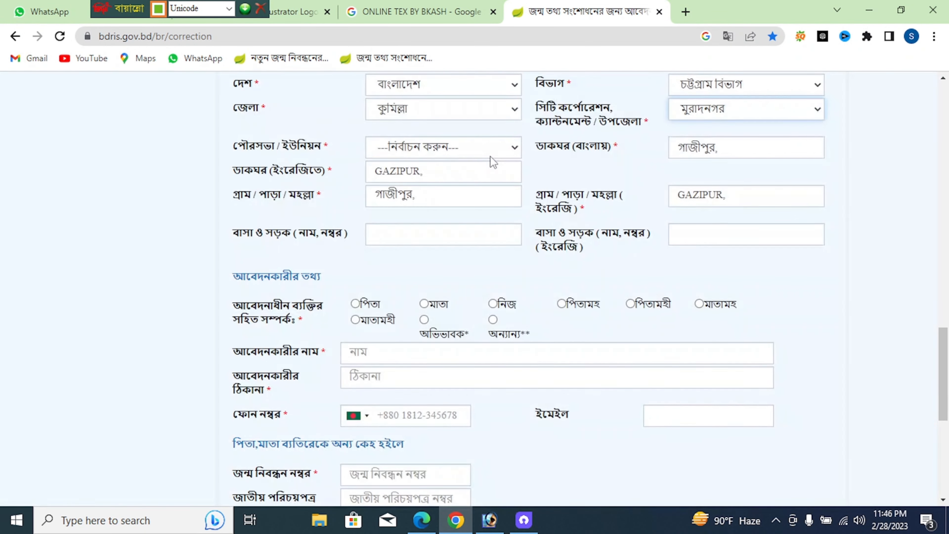
click(489, 147)
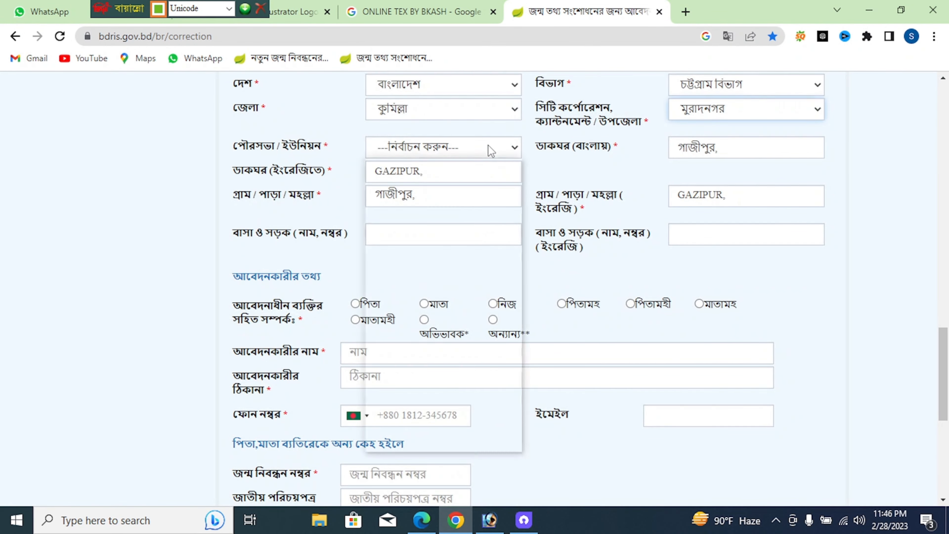
click(467, 184)
click(684, 146)
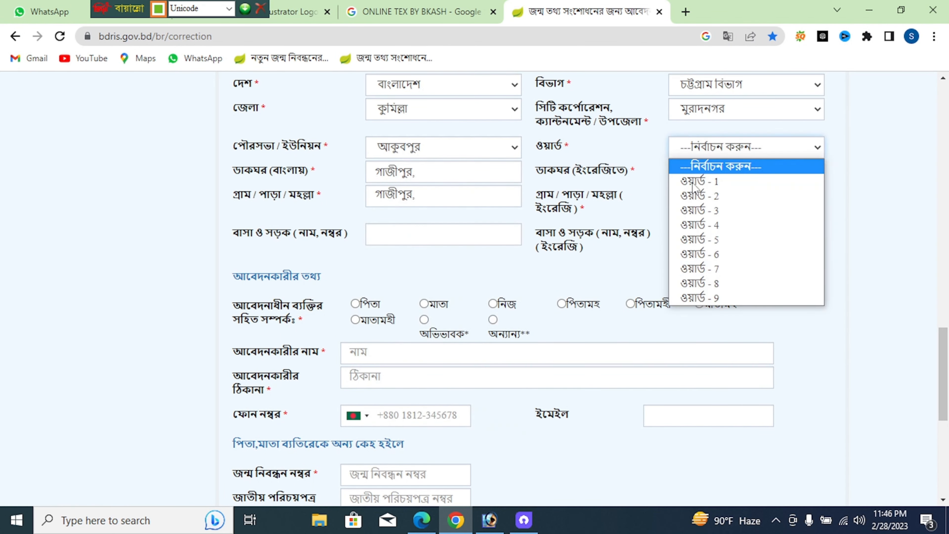
click(701, 297)
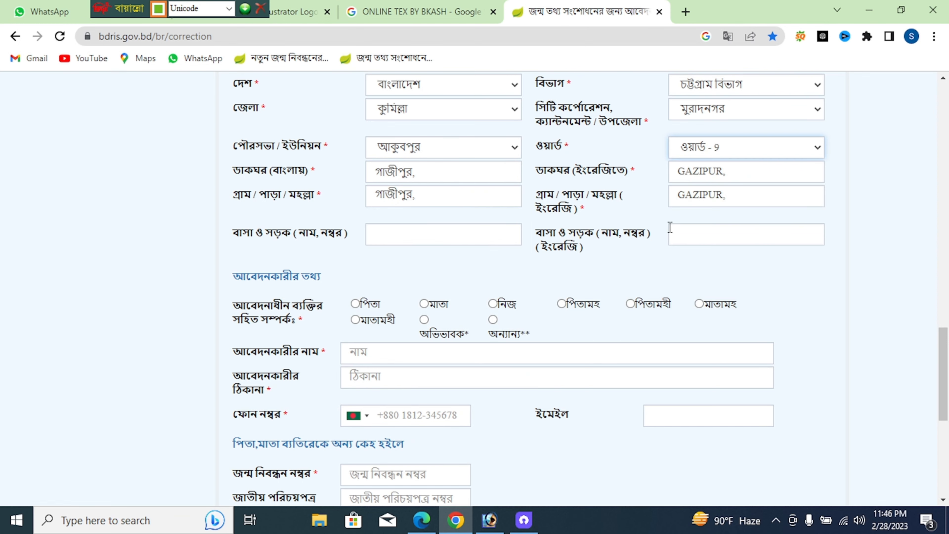
scroll(569, 195, down, 4)
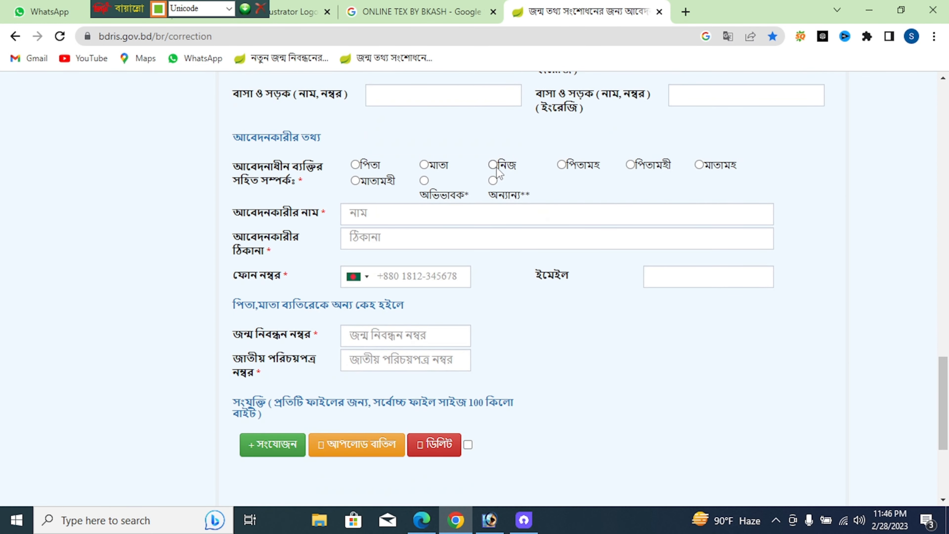
Mark the applicant as নিজ (self) and enter the applicant's mobile number
click(493, 166)
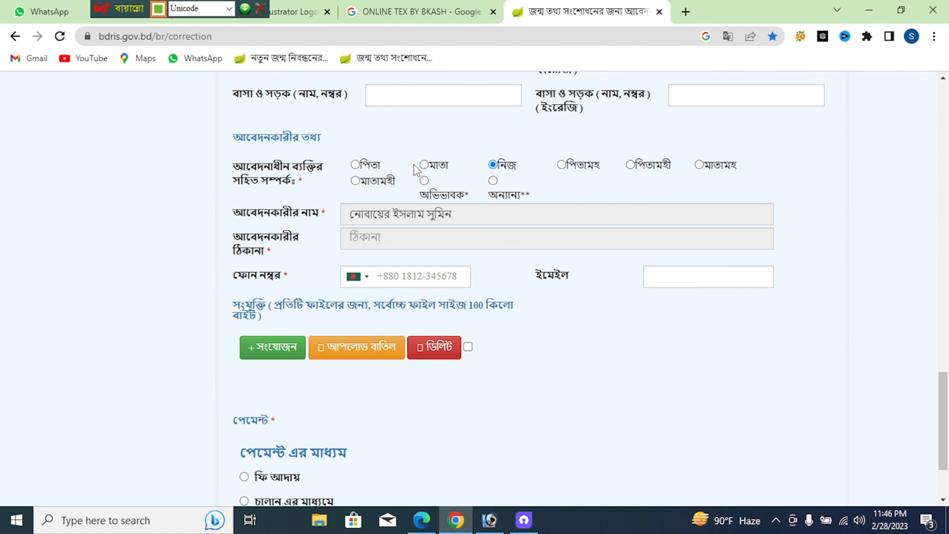
click(424, 165)
click(492, 166)
click(411, 278)
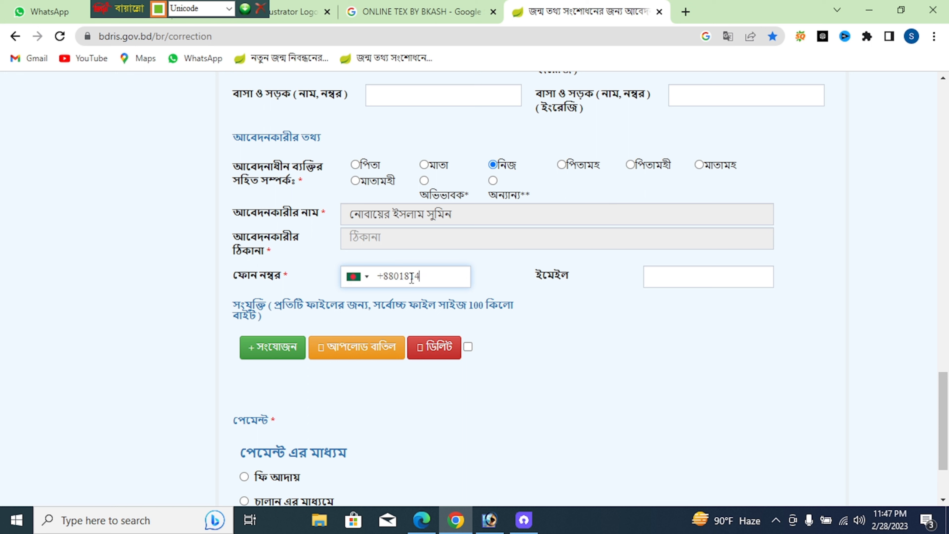
Choose ফি আদায় and attach the HSC certificate image from D:\BIRTH AKUBPUR
click(245, 477)
click(259, 350)
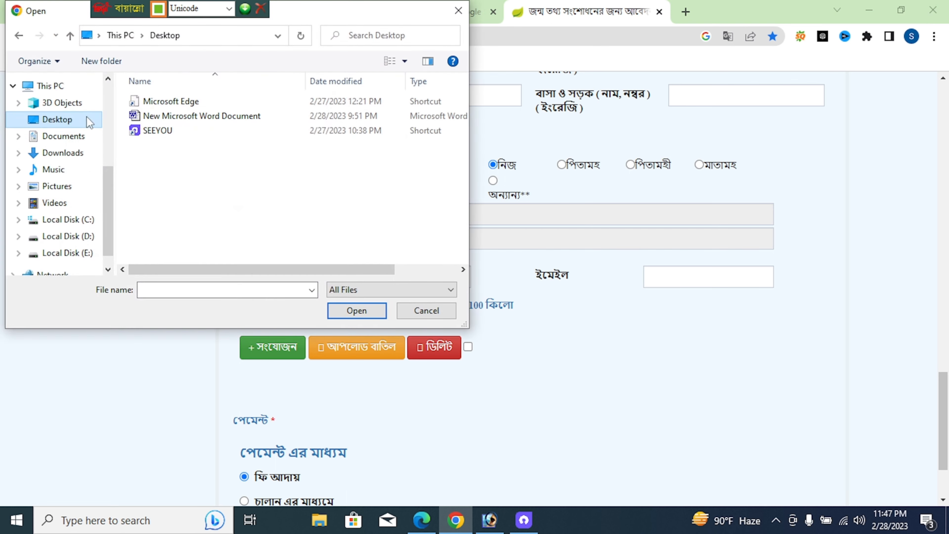
click(59, 237)
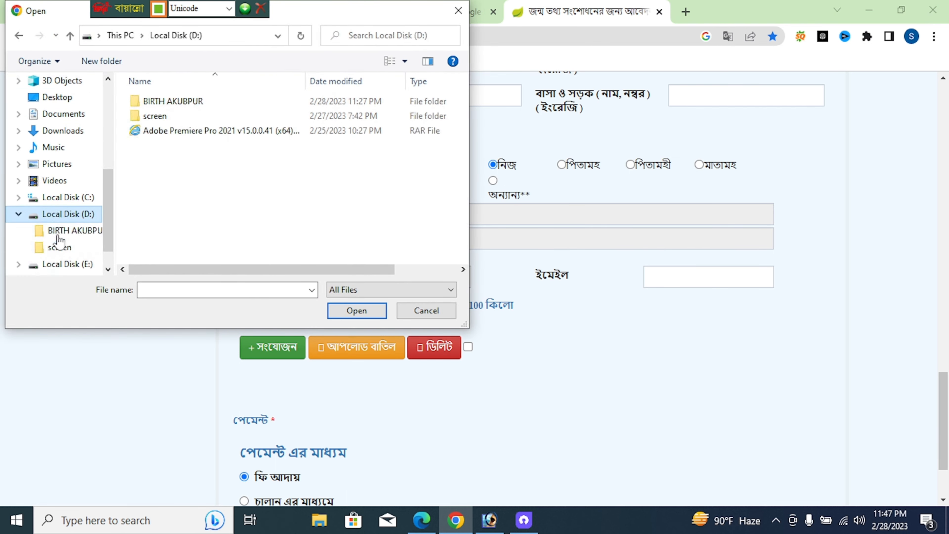
double_click(168, 101)
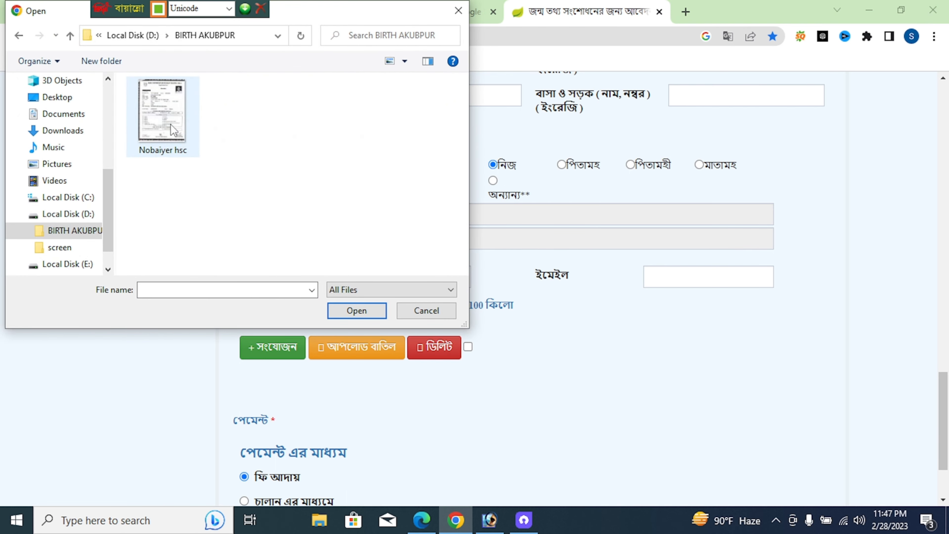
double_click(171, 124)
scroll(322, 227, down, 3)
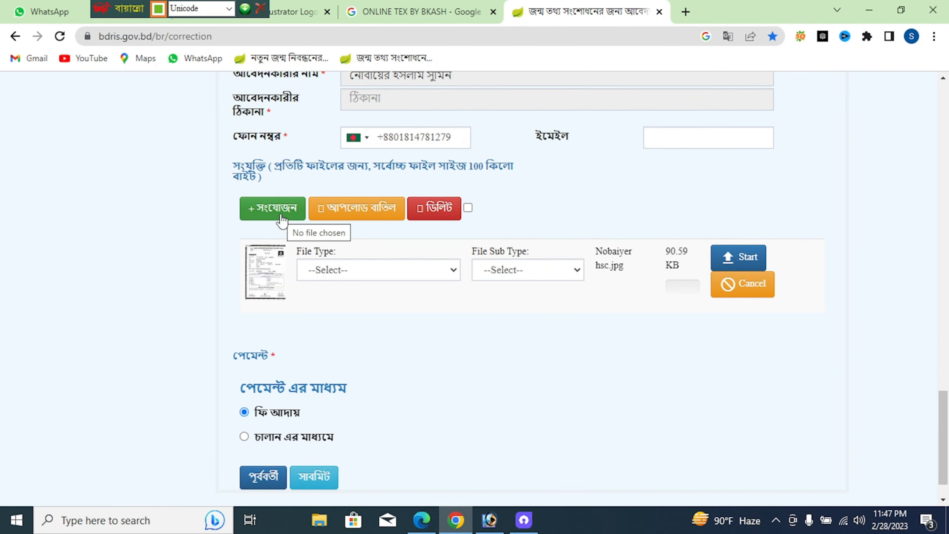
Attach the same HSC certificate image twice more
click(283, 220)
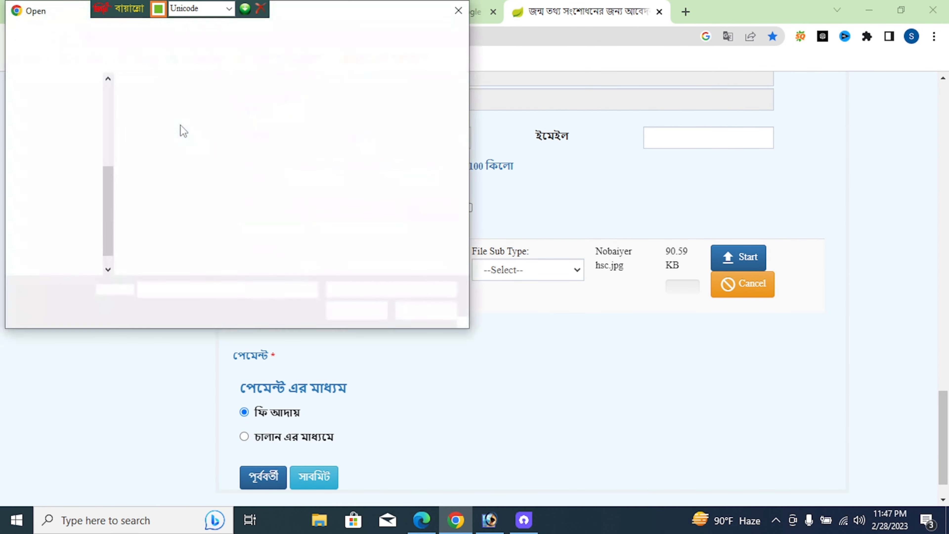
double_click(161, 124)
click(292, 217)
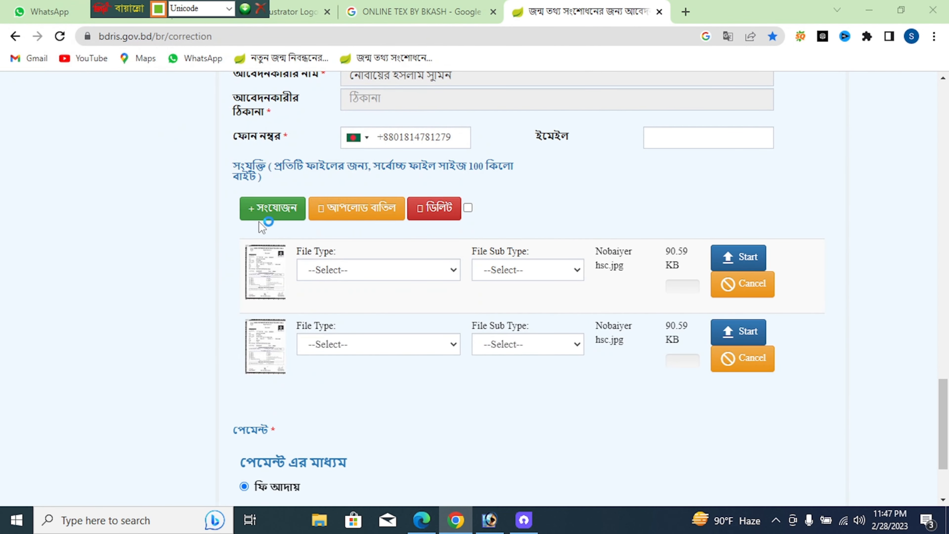
double_click(168, 134)
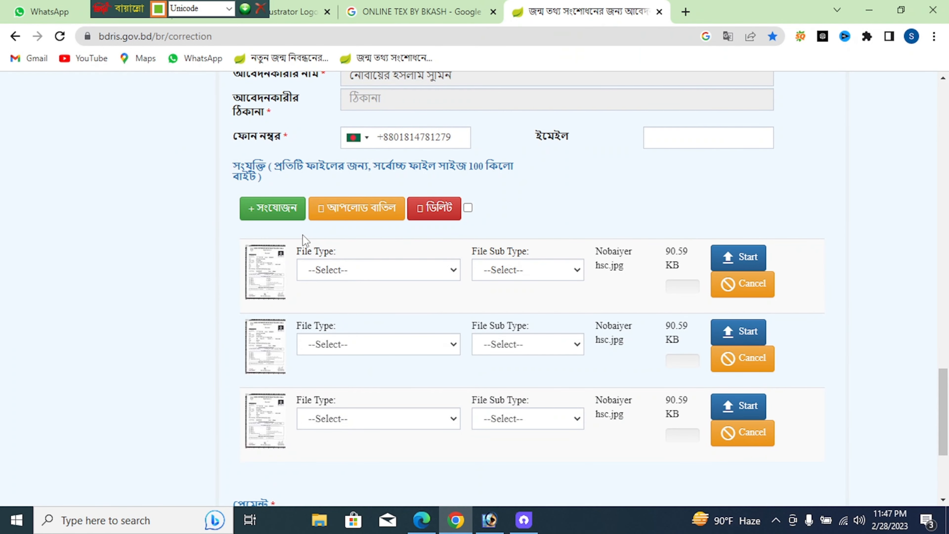
scroll(339, 259, down, 2)
click(348, 200)
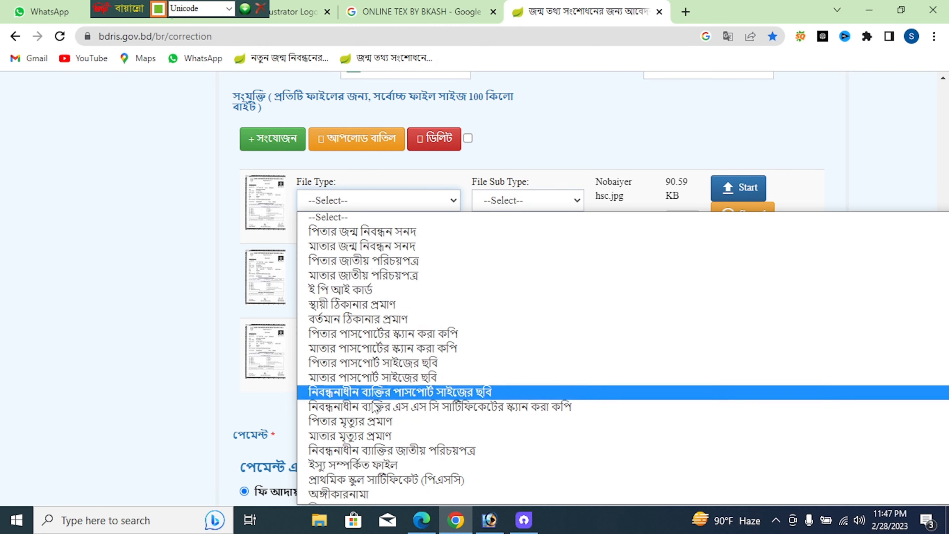
Set the first attachment's file type to the registrant's SSC certificate scan and upload it
scroll(380, 389, down, 3)
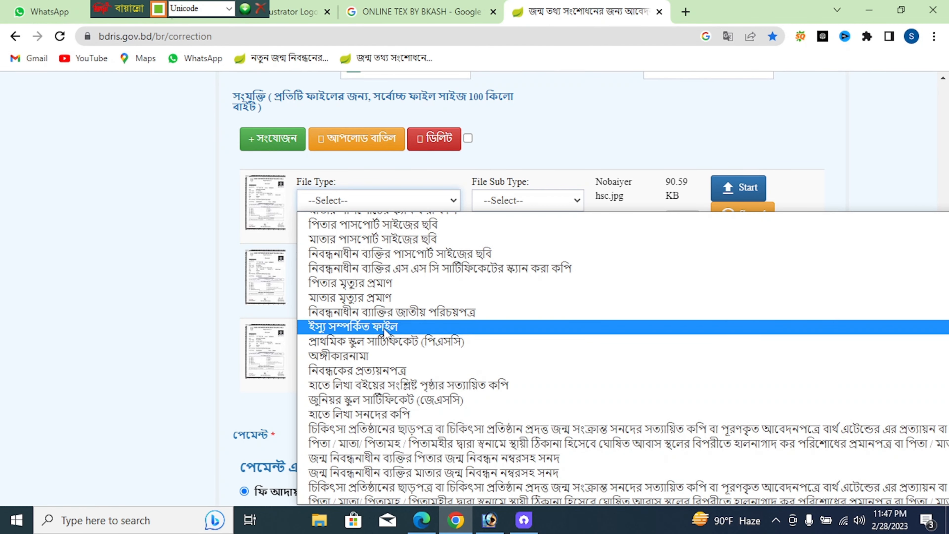
scroll(388, 388, down, 2)
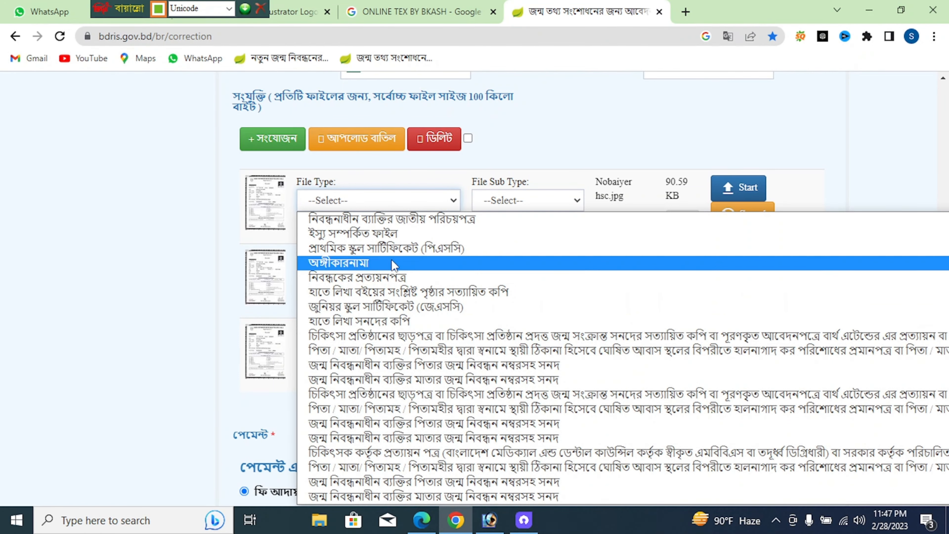
scroll(391, 263, up, 3)
scroll(371, 240, up, 2)
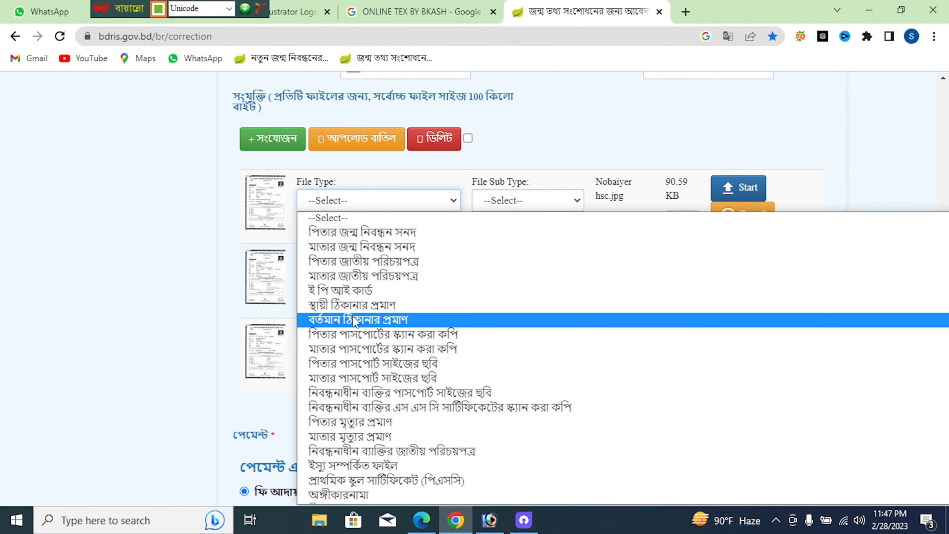
scroll(350, 339, down, 5)
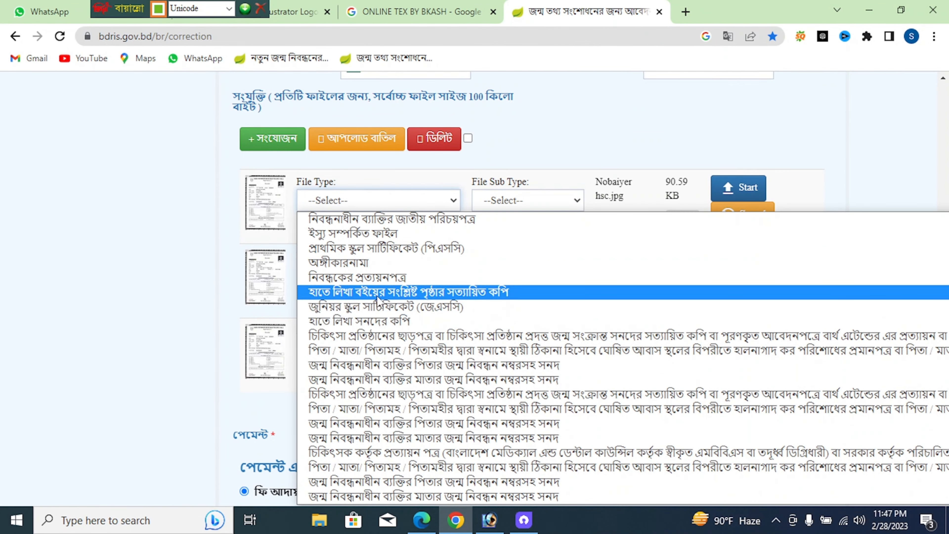
scroll(378, 299, up, 3)
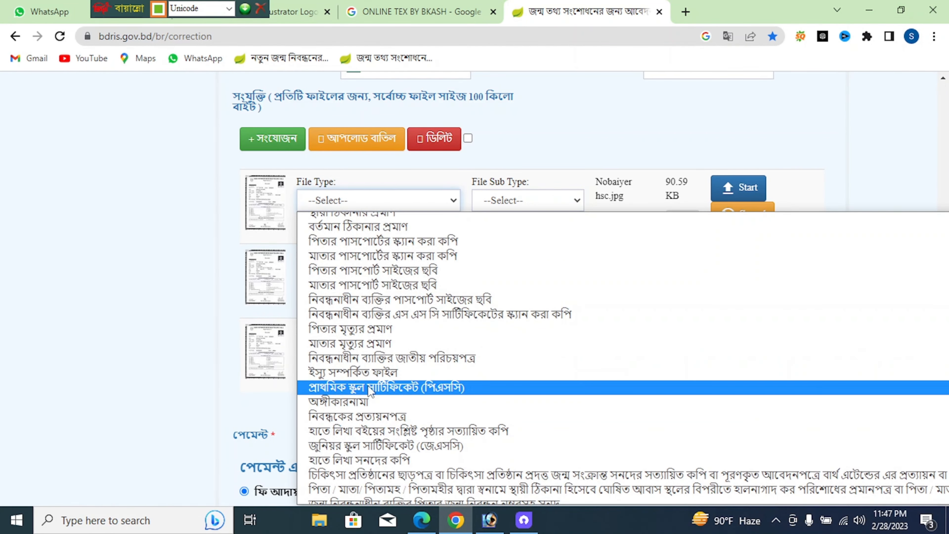
scroll(382, 335, up, 2)
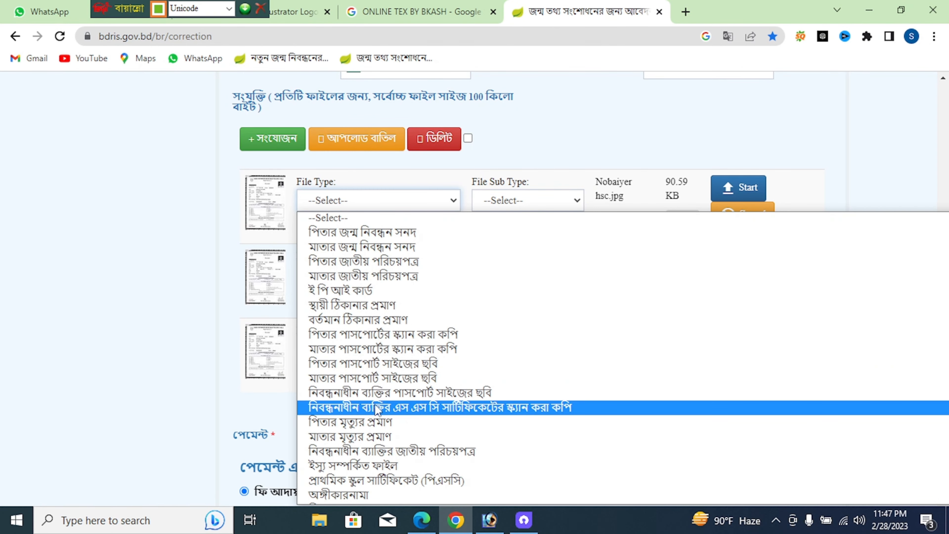
click(377, 411)
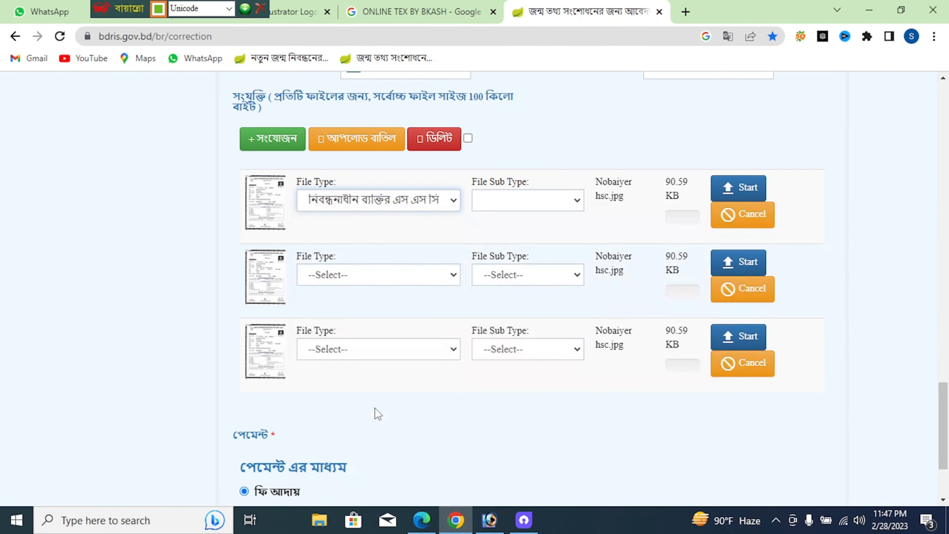
click(730, 191)
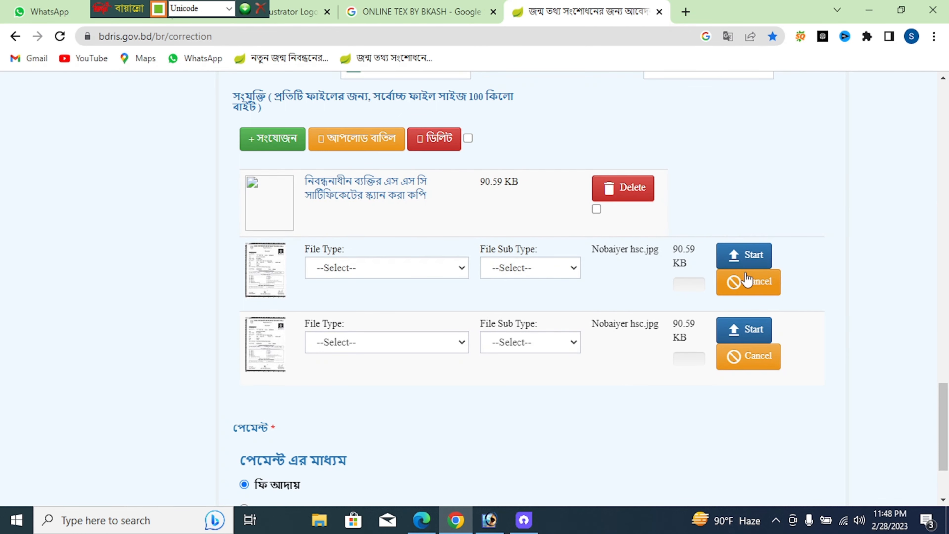
Cancel the two duplicate pending upload rows
click(742, 287)
click(742, 286)
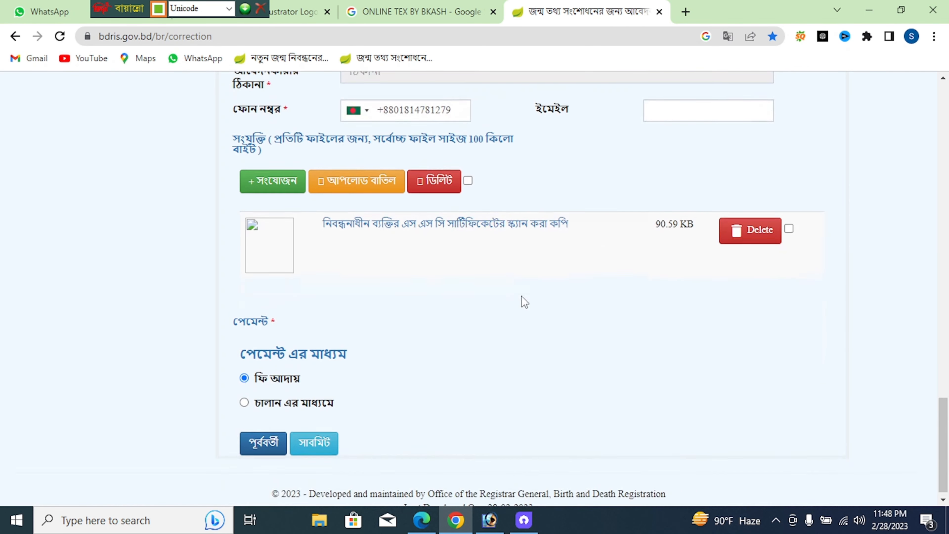
scroll(422, 284, up, 5)
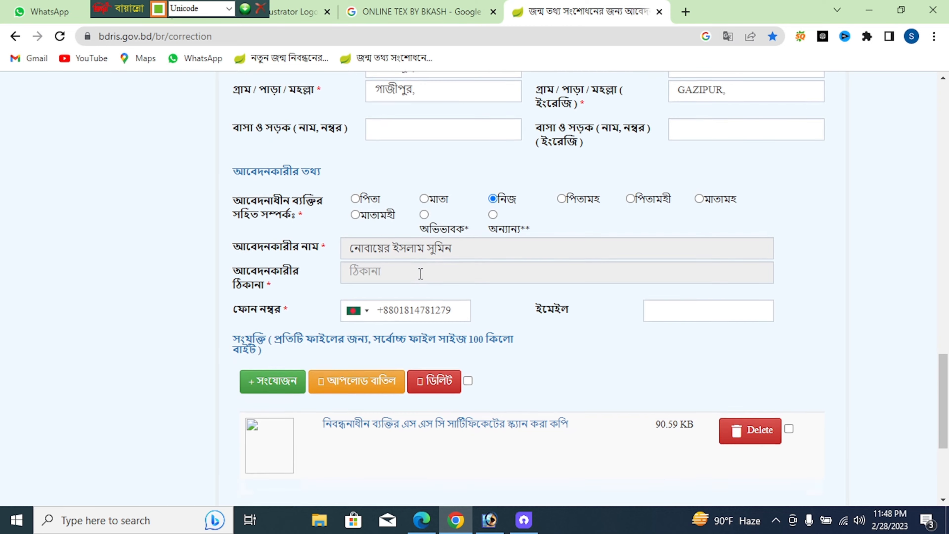
Correct the misspelled ending of the requested Bangla name in the first correction entry
scroll(421, 273, up, 3)
scroll(408, 293, up, 4)
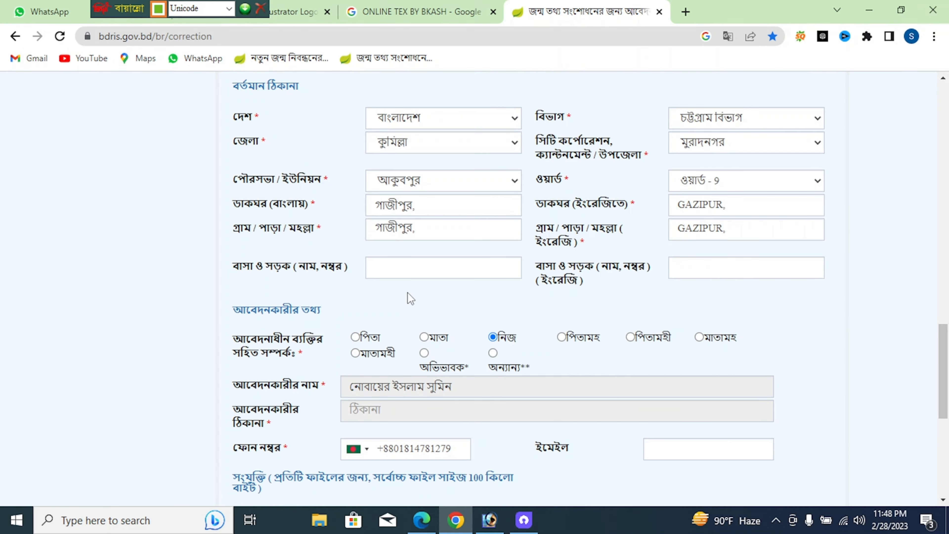
scroll(407, 293, down, 3)
scroll(407, 292, down, 5)
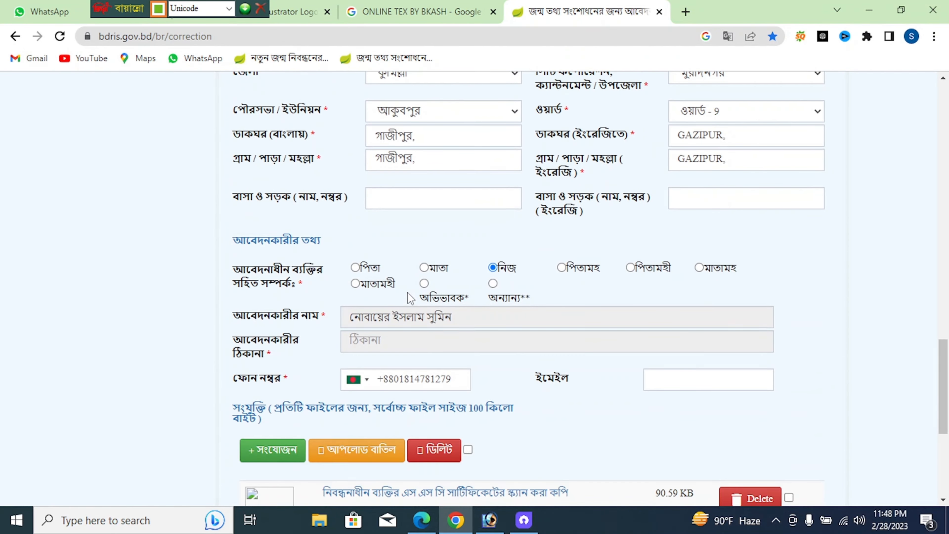
ctrl+scroll(407, 293, up, 1)
ctrl+scroll(407, 292, up, 2)
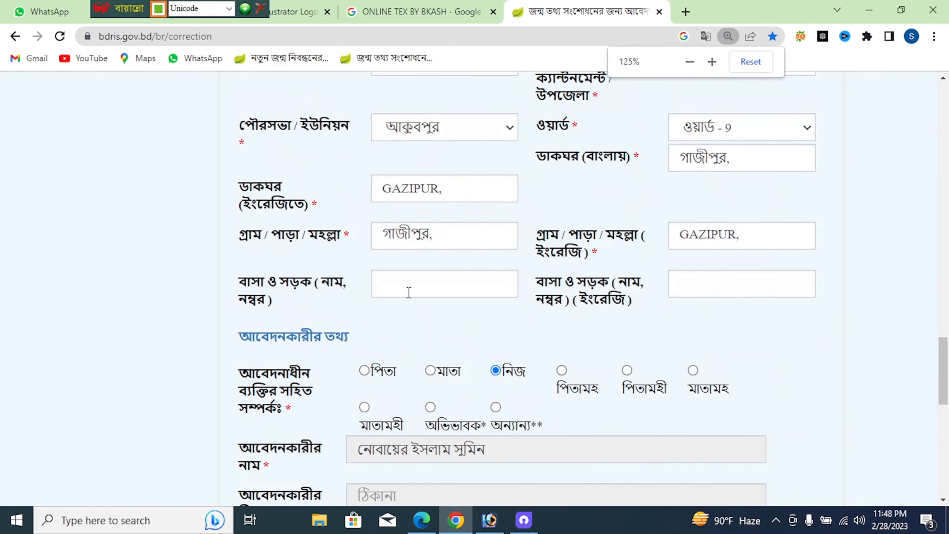
scroll(353, 289, up, 5)
scroll(353, 289, up, 12)
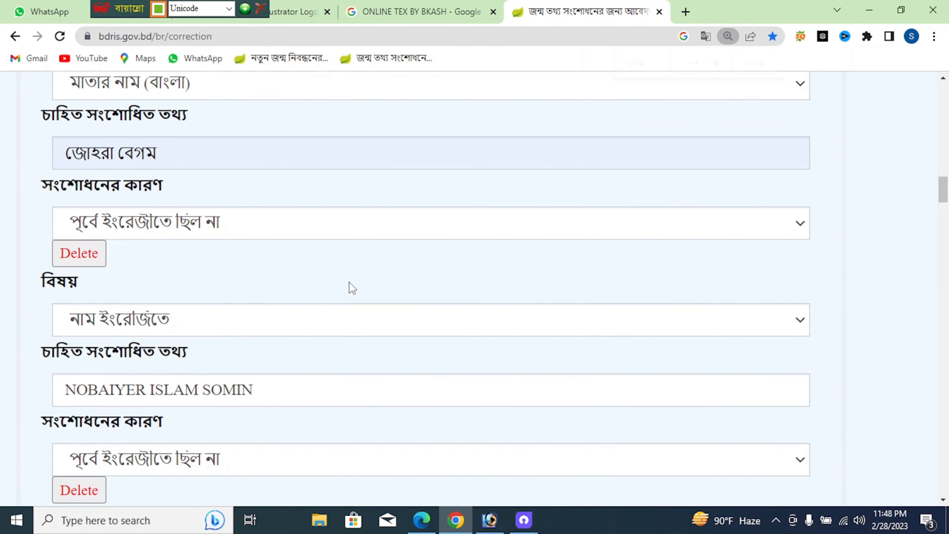
scroll(352, 288, up, 3)
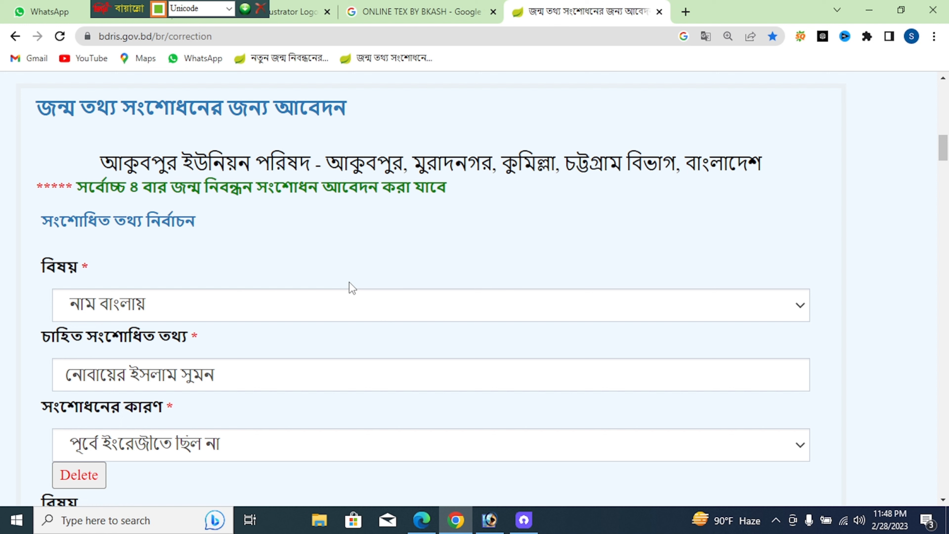
click(225, 380)
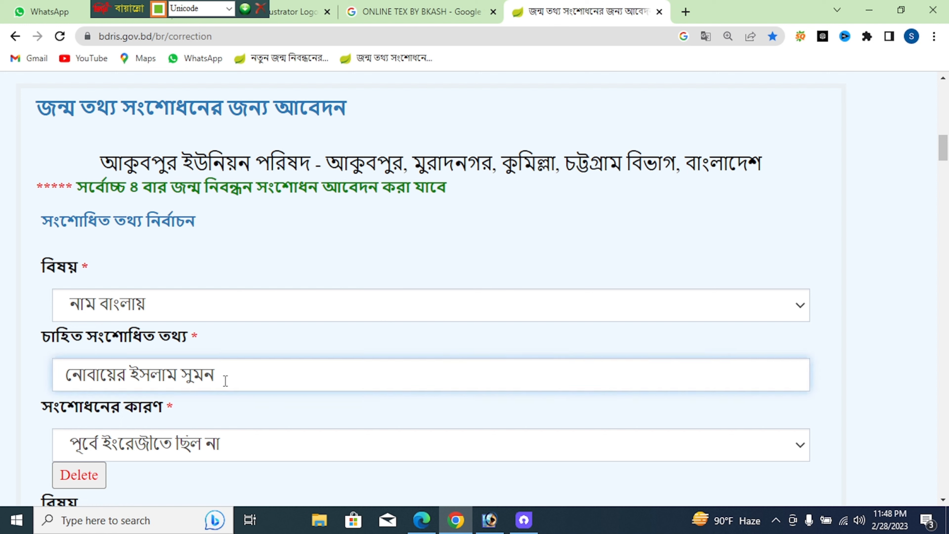
key(BackSpace)
key(BackSpace)
text(মিন)
click(134, 376)
key(Right)
key(Right)
key(Right)
key(Right)
Review the registrant's, father's and mother's English name correction fields
scroll(243, 370, down, 6)
scroll(104, 332, down, 10)
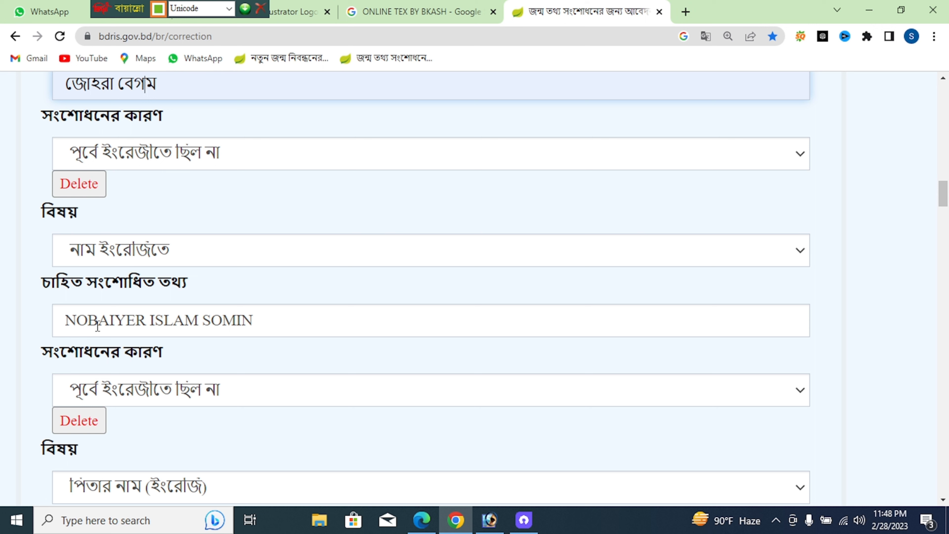
click(166, 322)
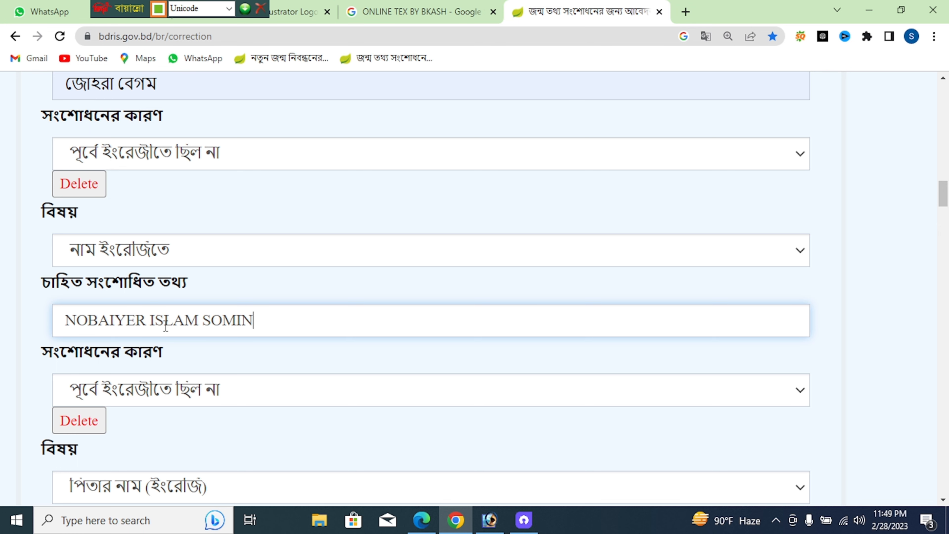
scroll(166, 323, down, 5)
click(90, 348)
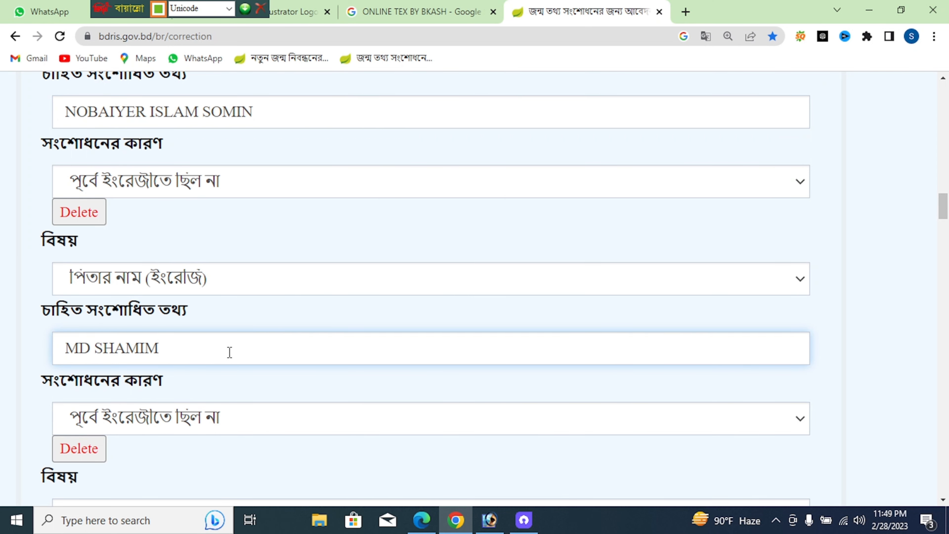
scroll(229, 352, down, 7)
click(88, 305)
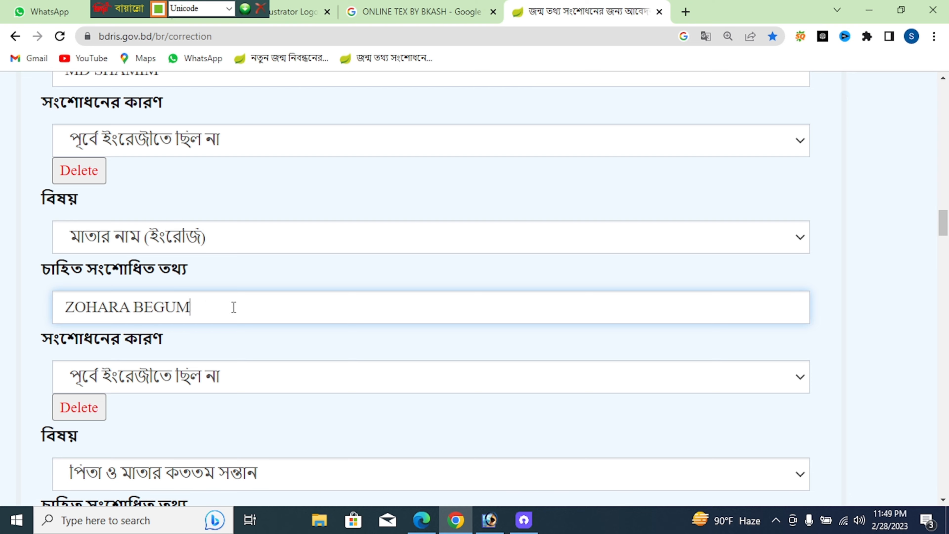
scroll(138, 288, down, 13)
Check the address, applicant and attachment sections, then submit with সাবমিট
scroll(149, 218, down, 3)
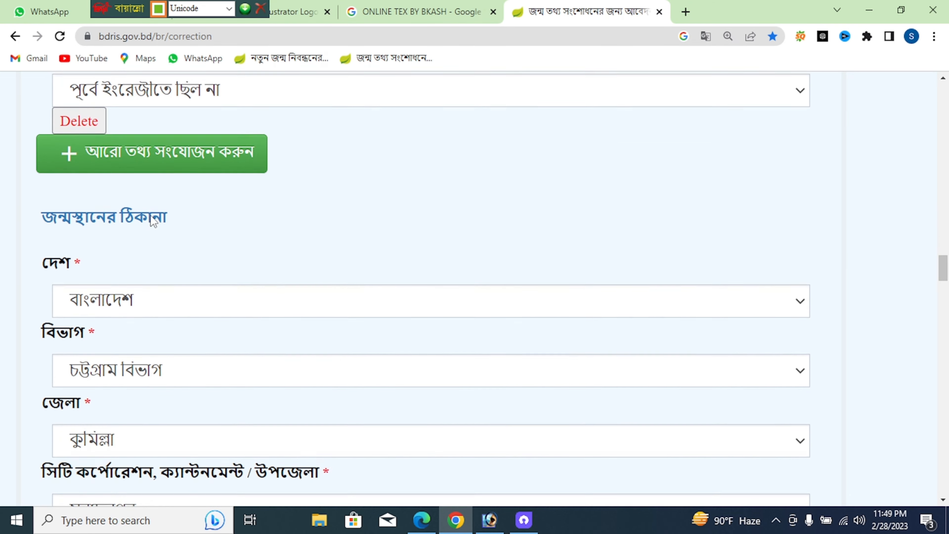
scroll(150, 218, down, 5)
scroll(158, 225, up, 2)
scroll(160, 232, up, 7)
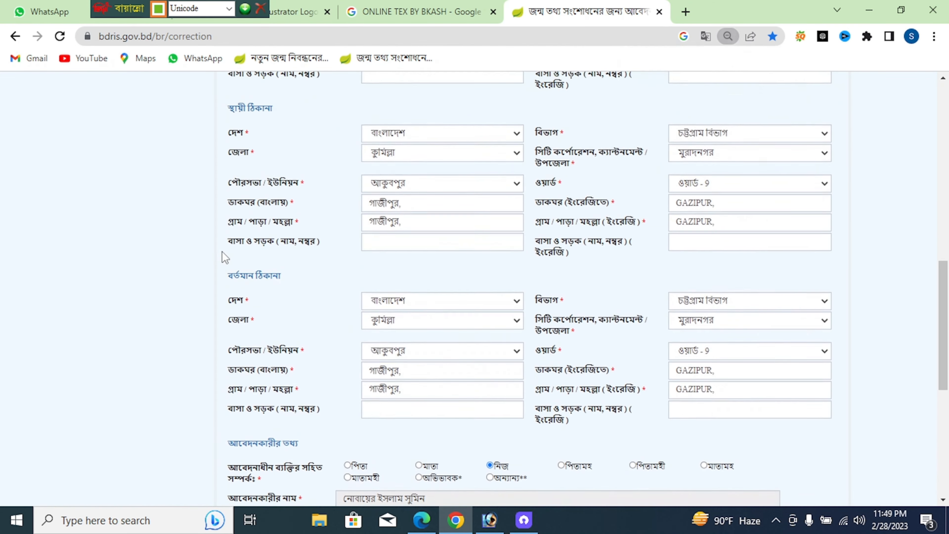
scroll(406, 354, up, 4)
scroll(502, 334, up, 9)
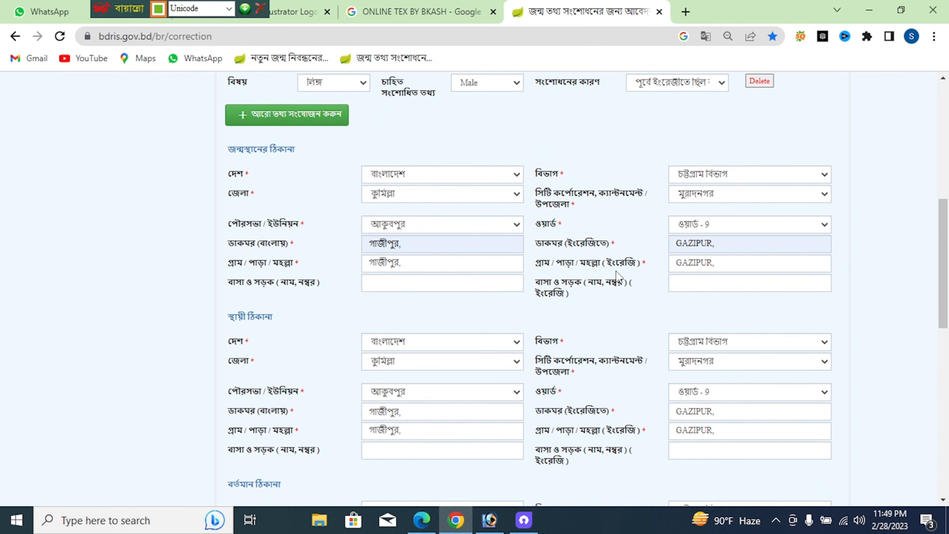
scroll(616, 276, down, 13)
scroll(616, 271, down, 2)
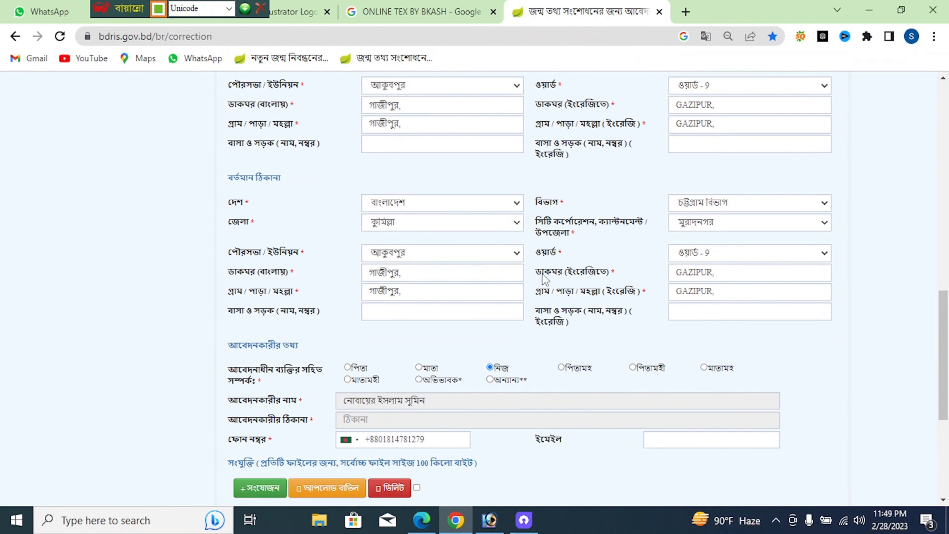
scroll(635, 292, down, 6)
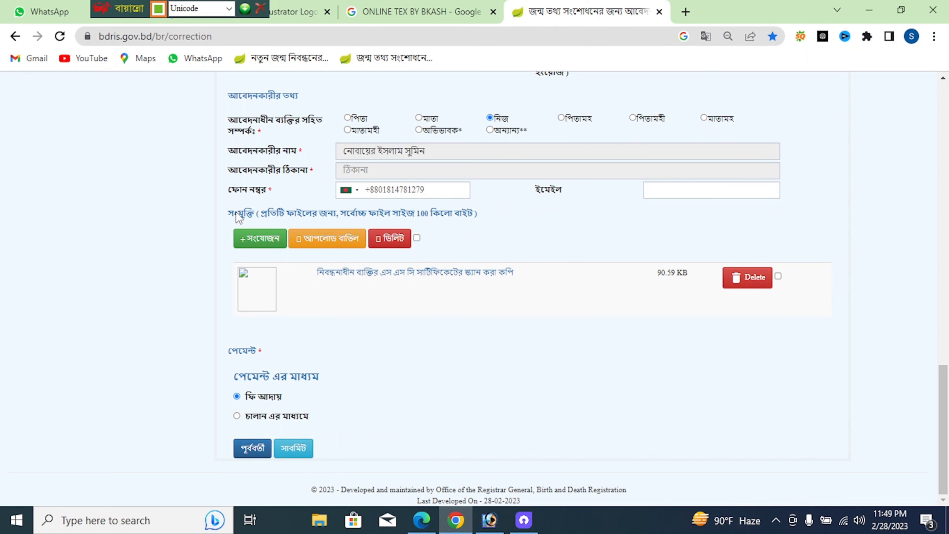
drag(228, 213, 445, 220)
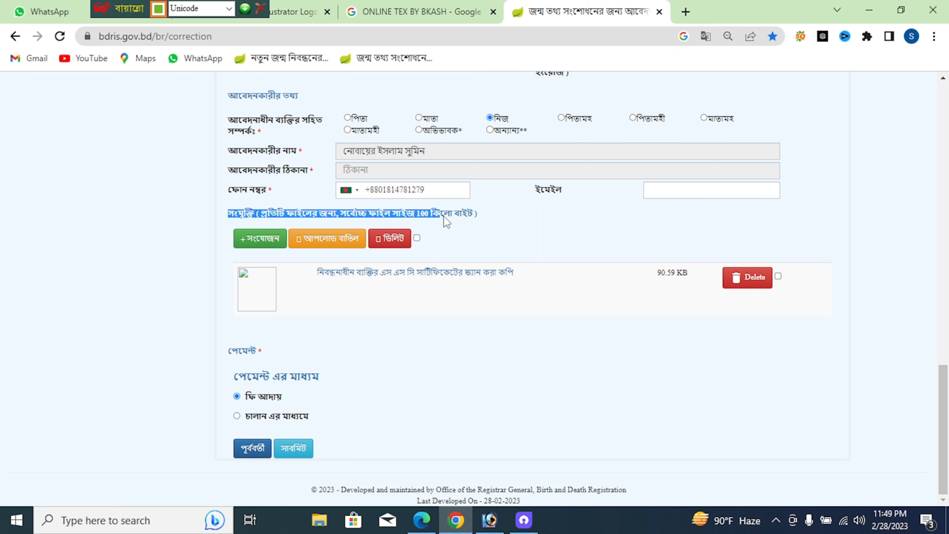
click(487, 225)
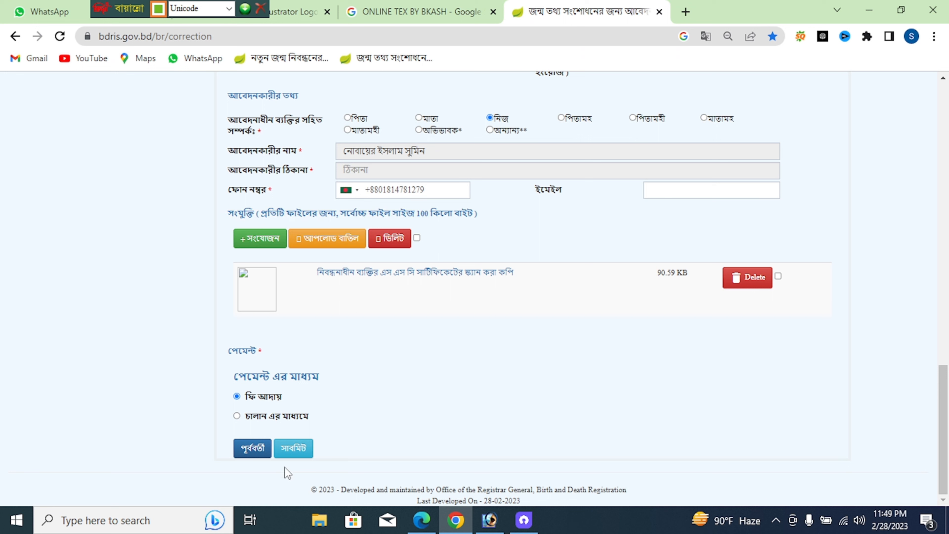
click(288, 454)
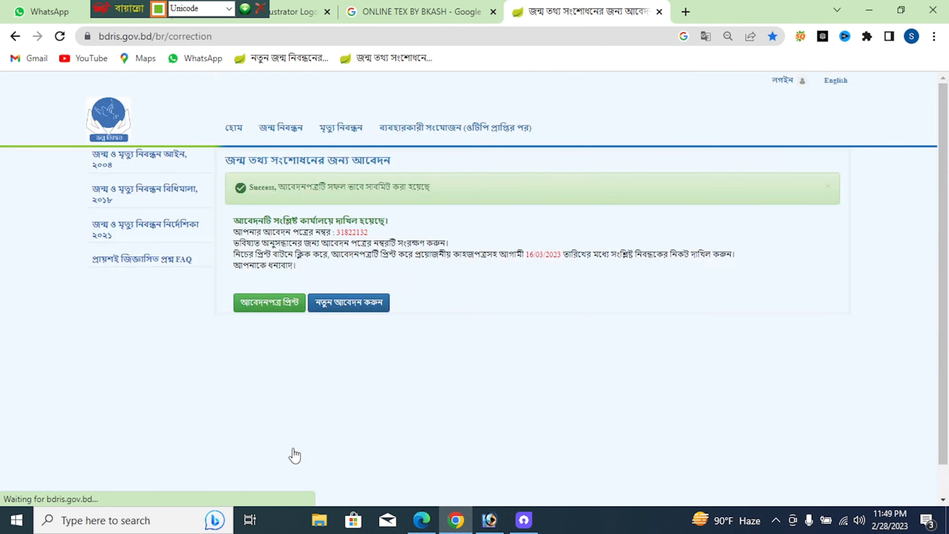
At 100% zoom, send the printable copy (আবেদনপত্র প্রিন্ট) to the EPSON L130 printer
key(ctrl+plus)
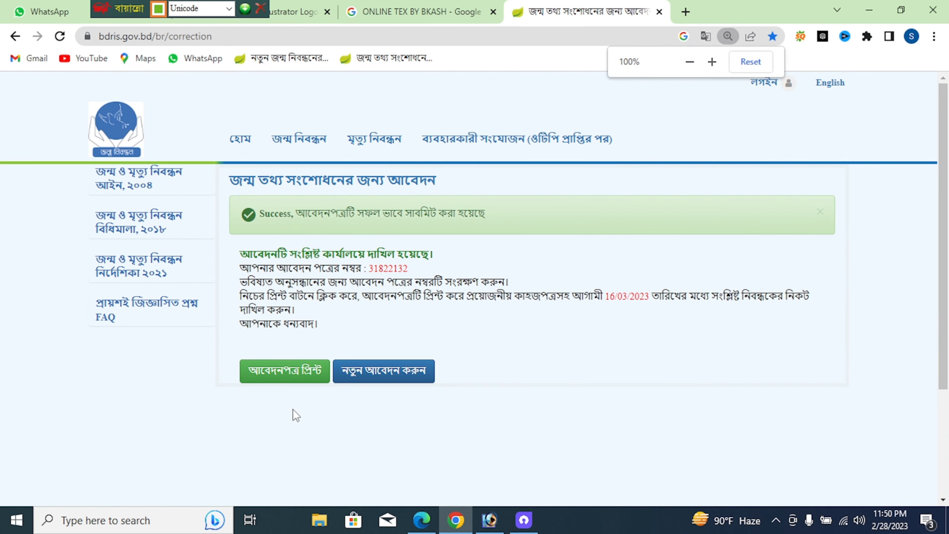
click(294, 381)
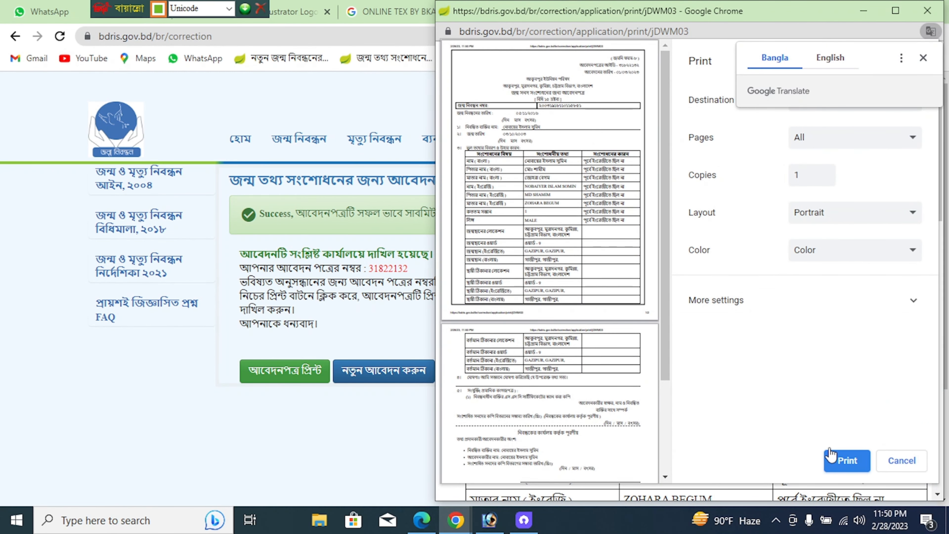
click(924, 58)
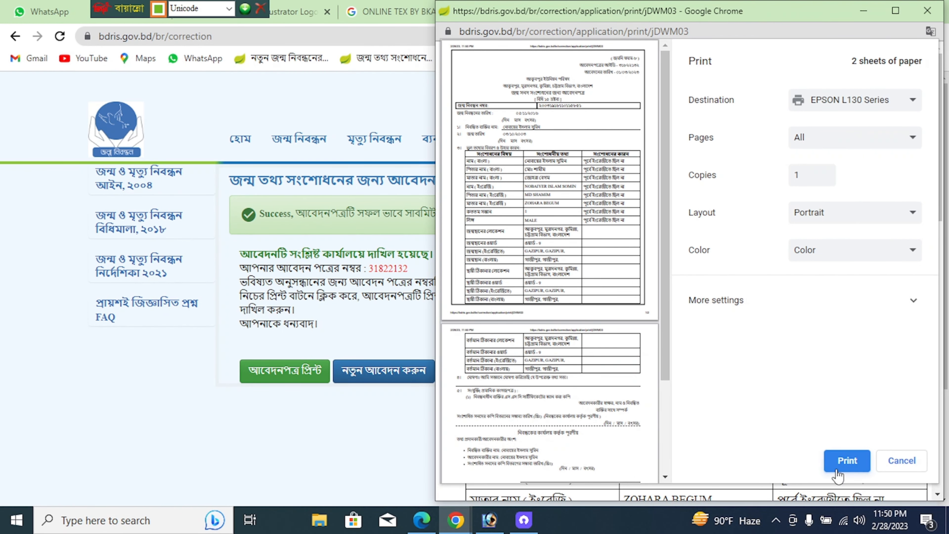
click(846, 461)
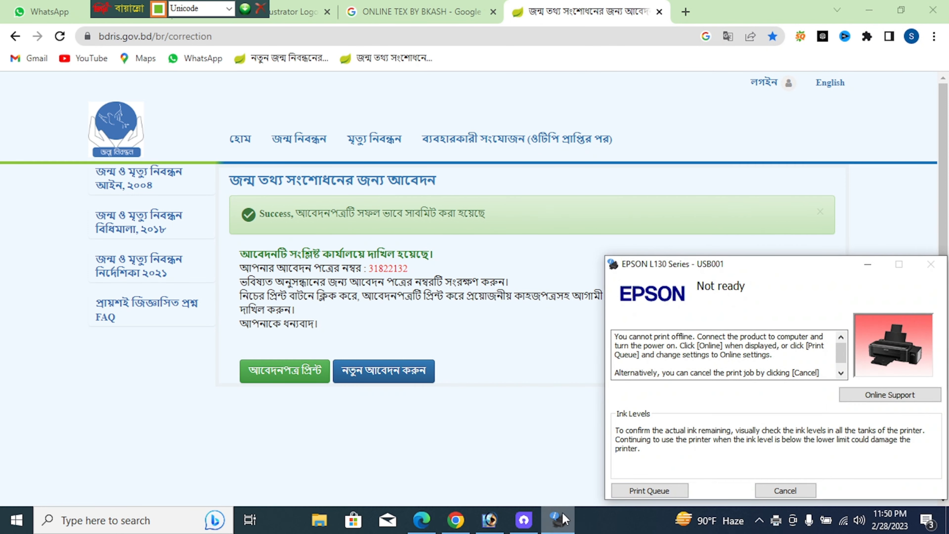
mouse_move(522, 523)
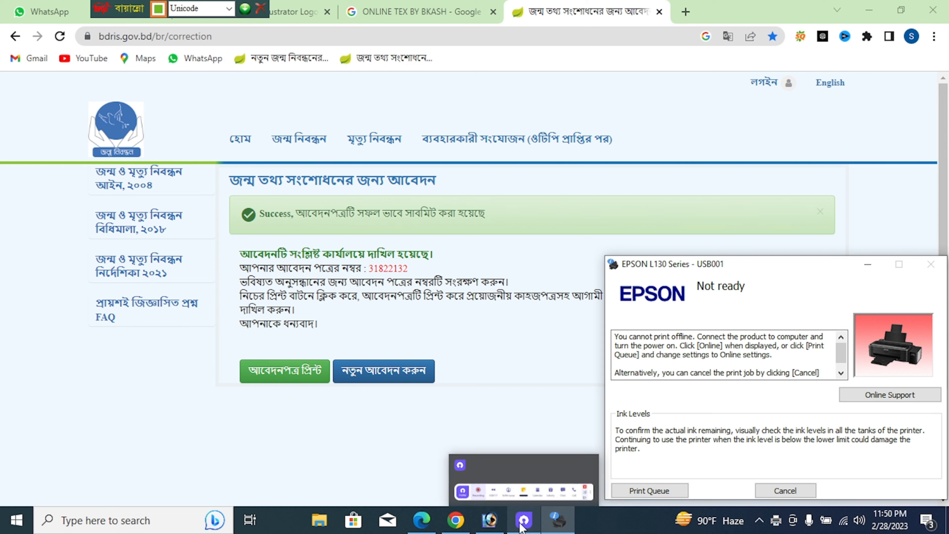